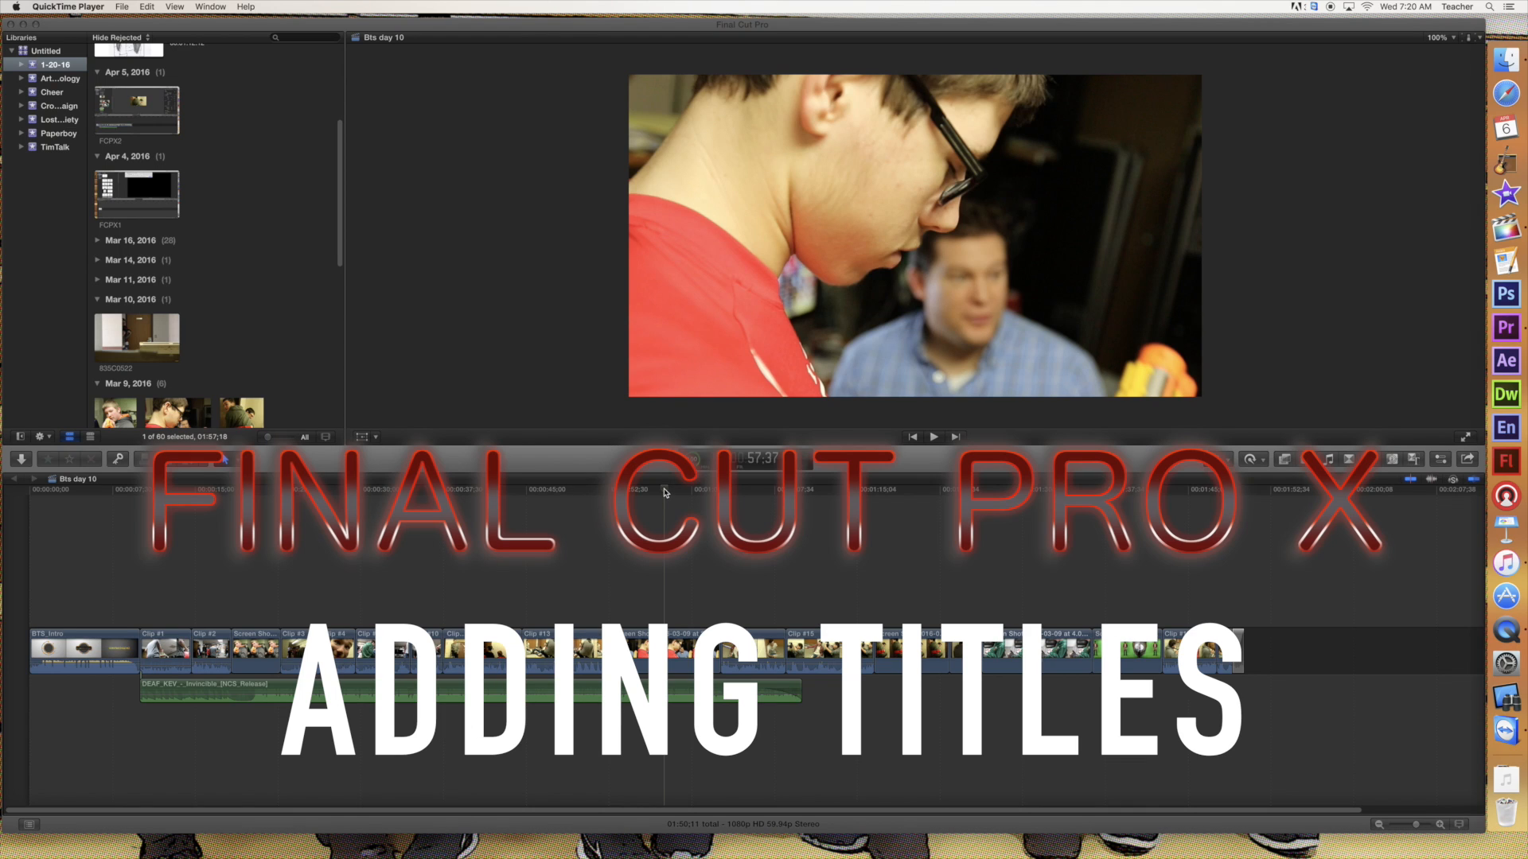
- Add the Centered build in/out title above the clip at 57:37 and park the playhead over it at 59:34
mouse_move(664, 492)
left_mouse_down()
mouse_move(631, 492)
mouse_move(669, 494)
left_mouse_up()
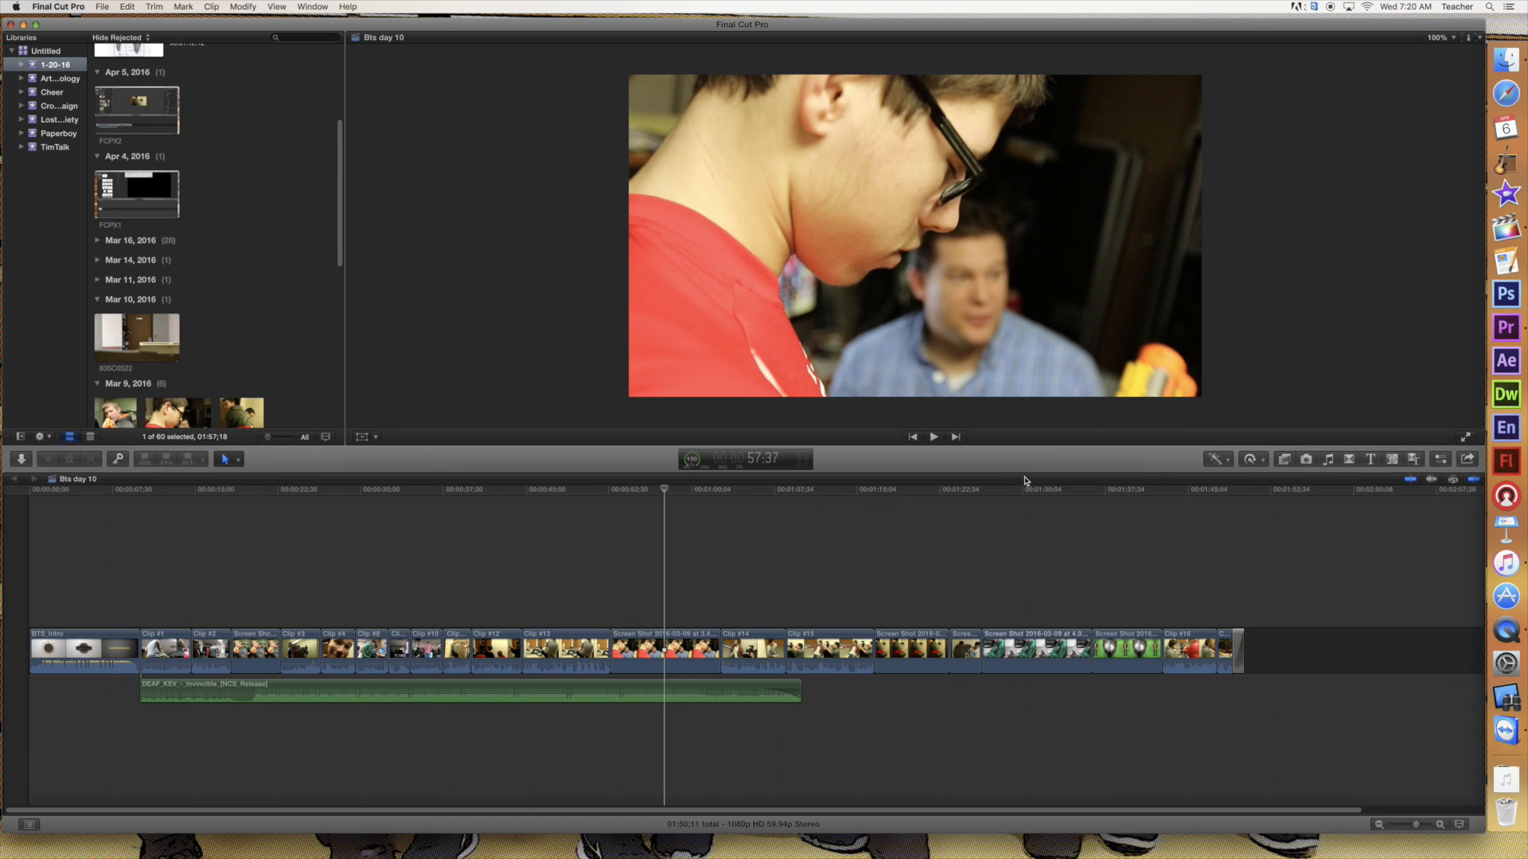
left_click(1371, 459)
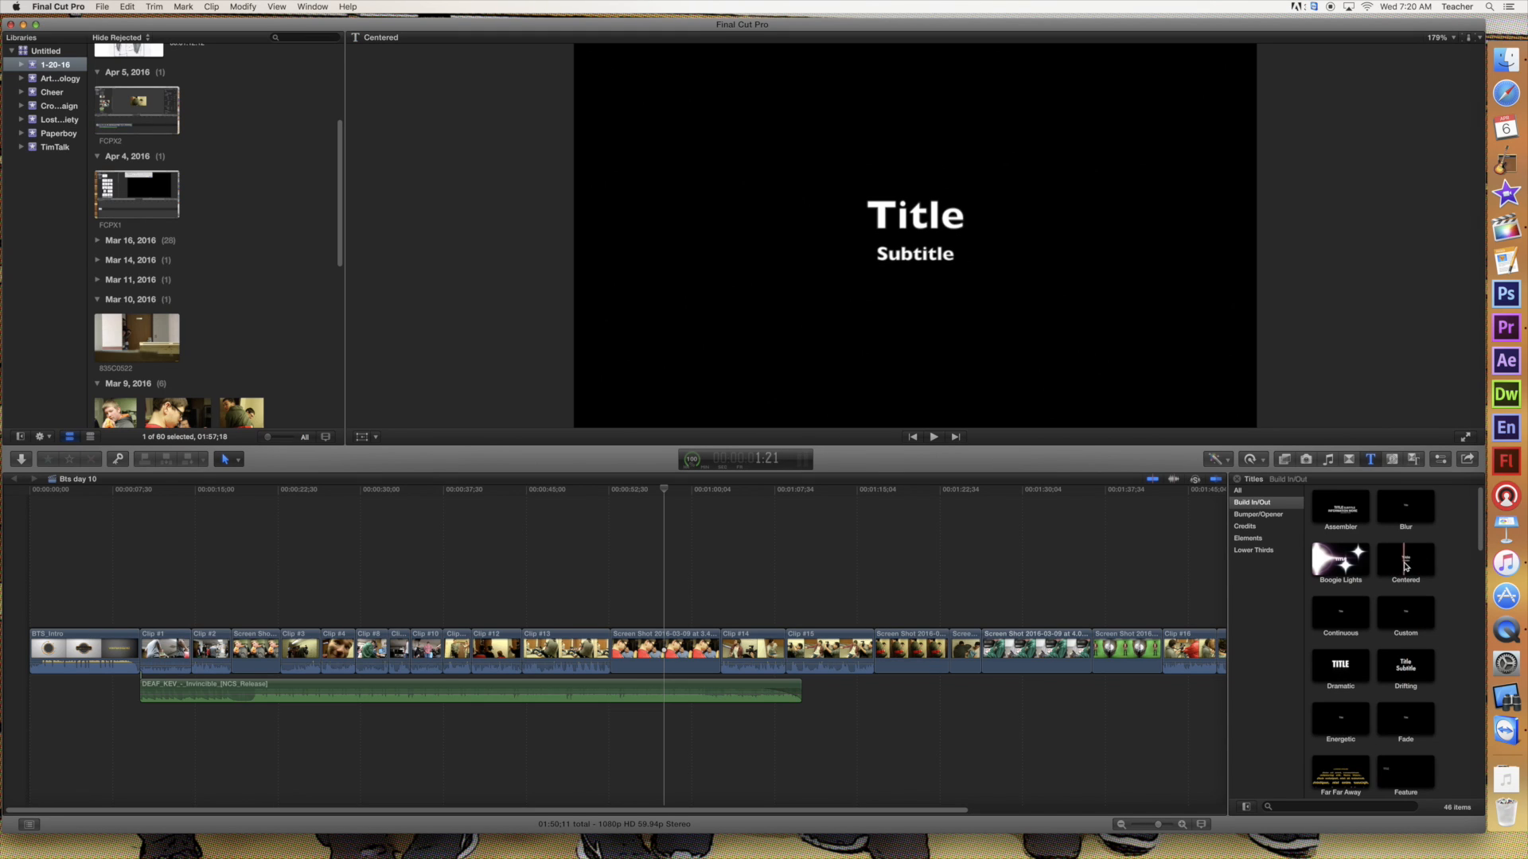
left_click_drag(1409, 562, 667, 613)
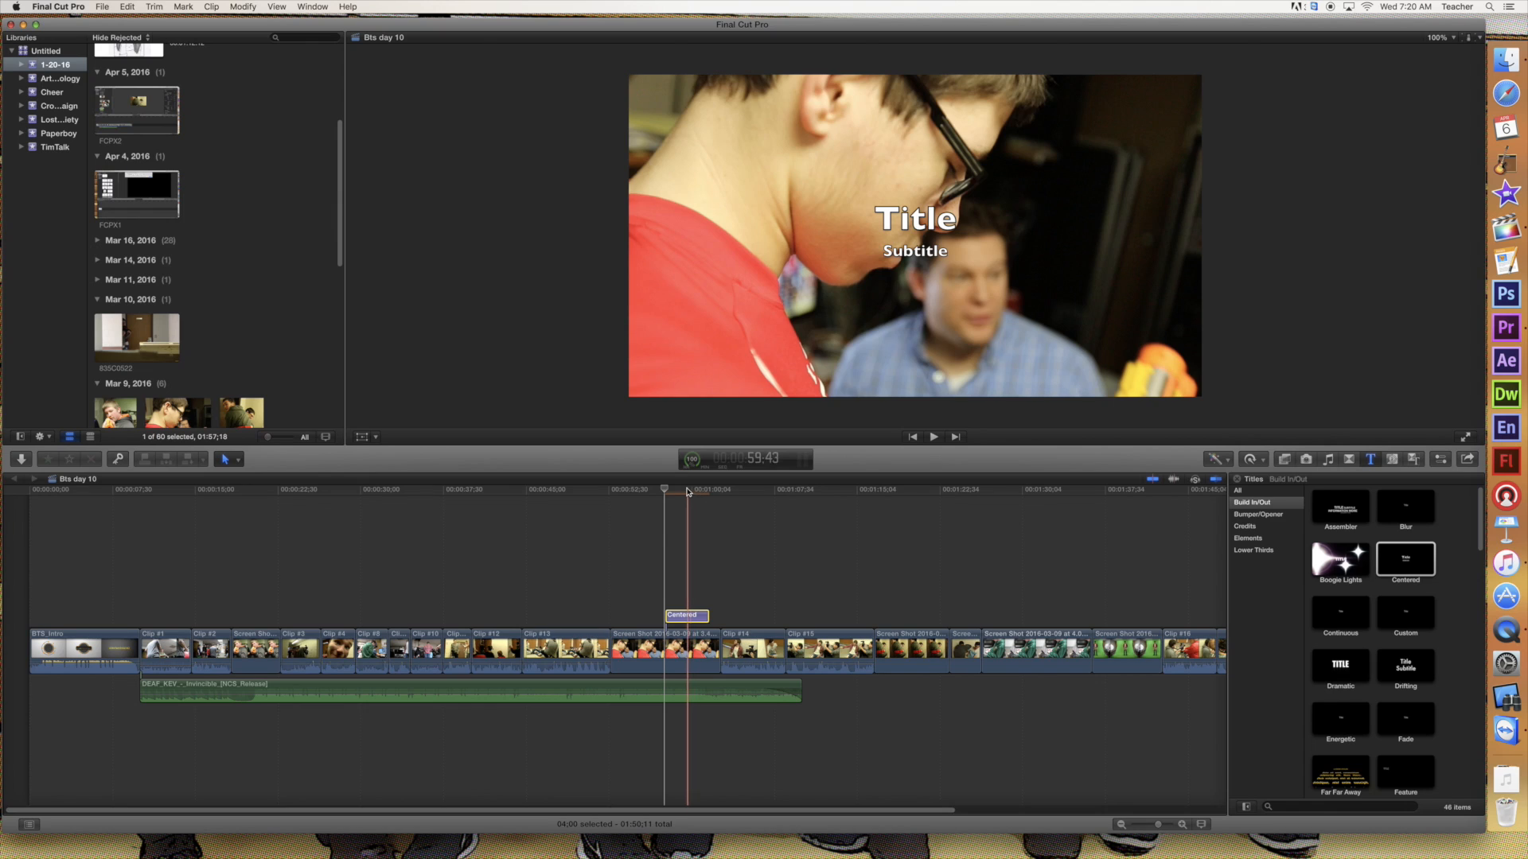
left_click_drag(666, 489, 686, 494)
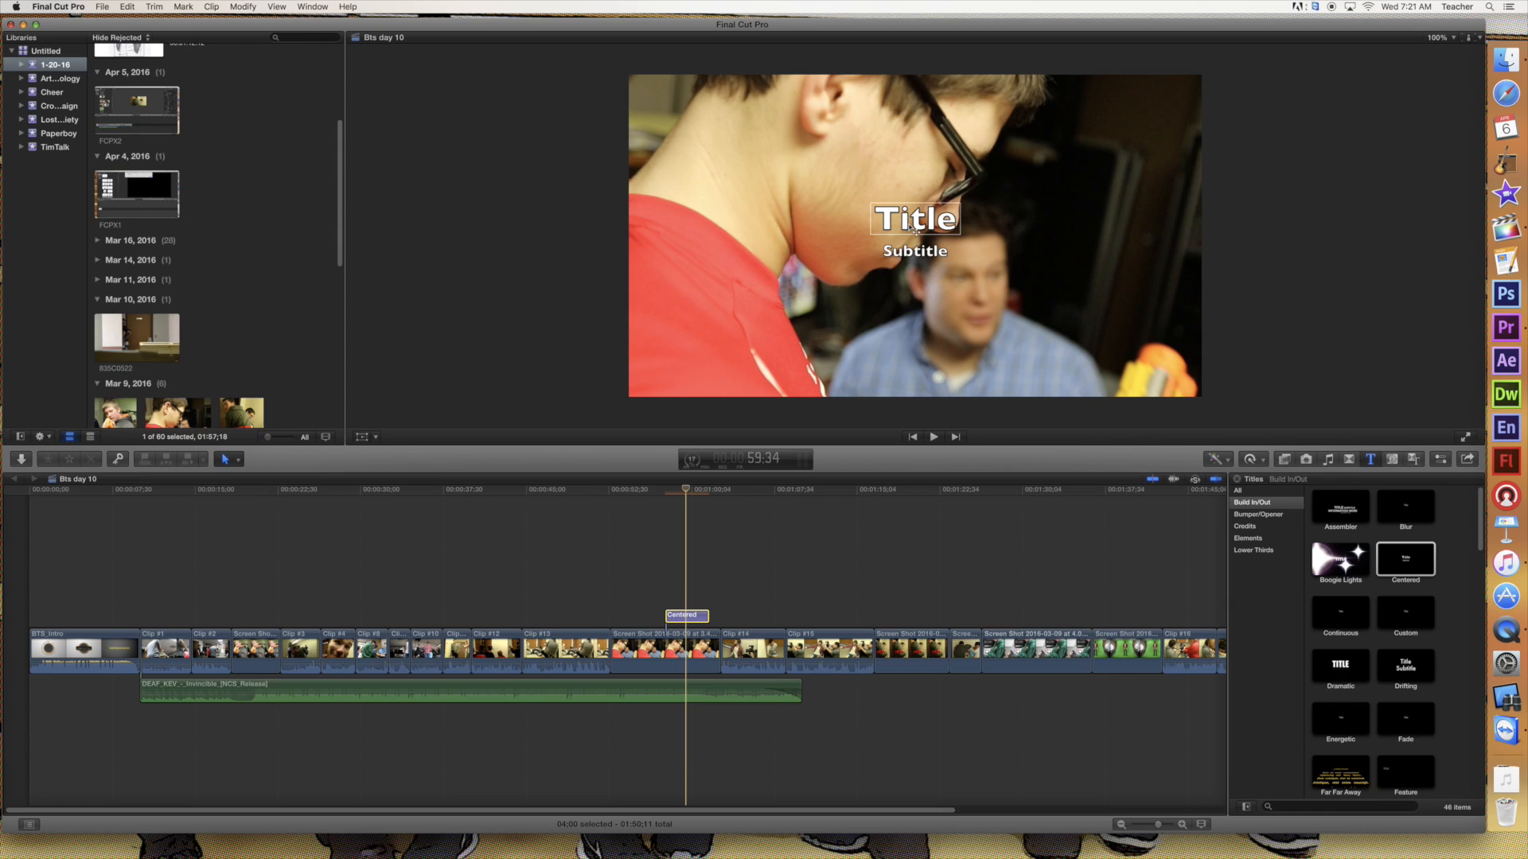
- Replace the title text with "Red Hawk Media" and the subtitle with "10 Day Film Challenge"
double_click(916, 226)
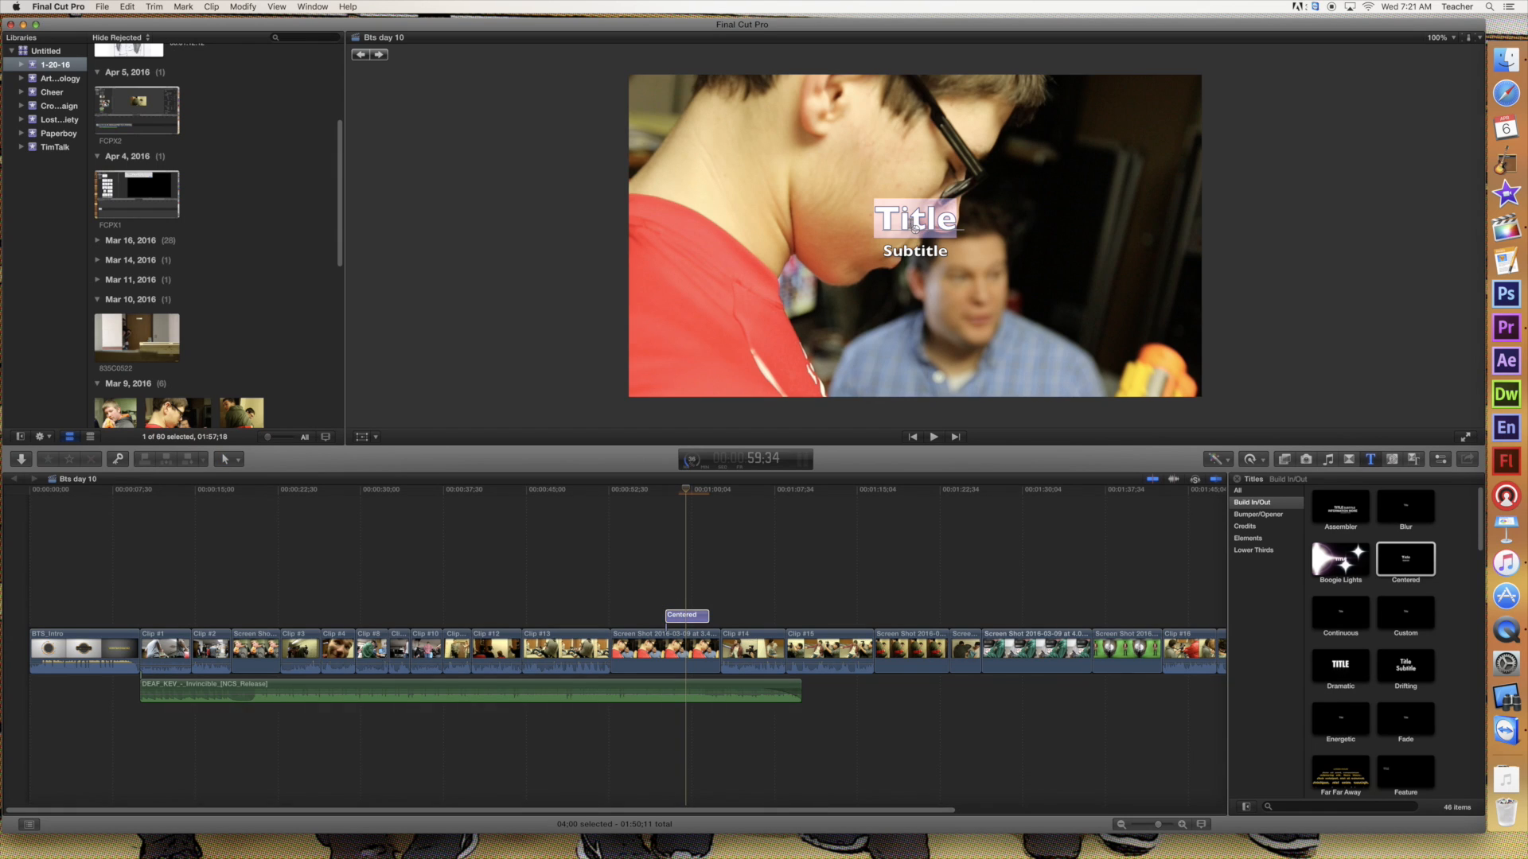
type("Re")
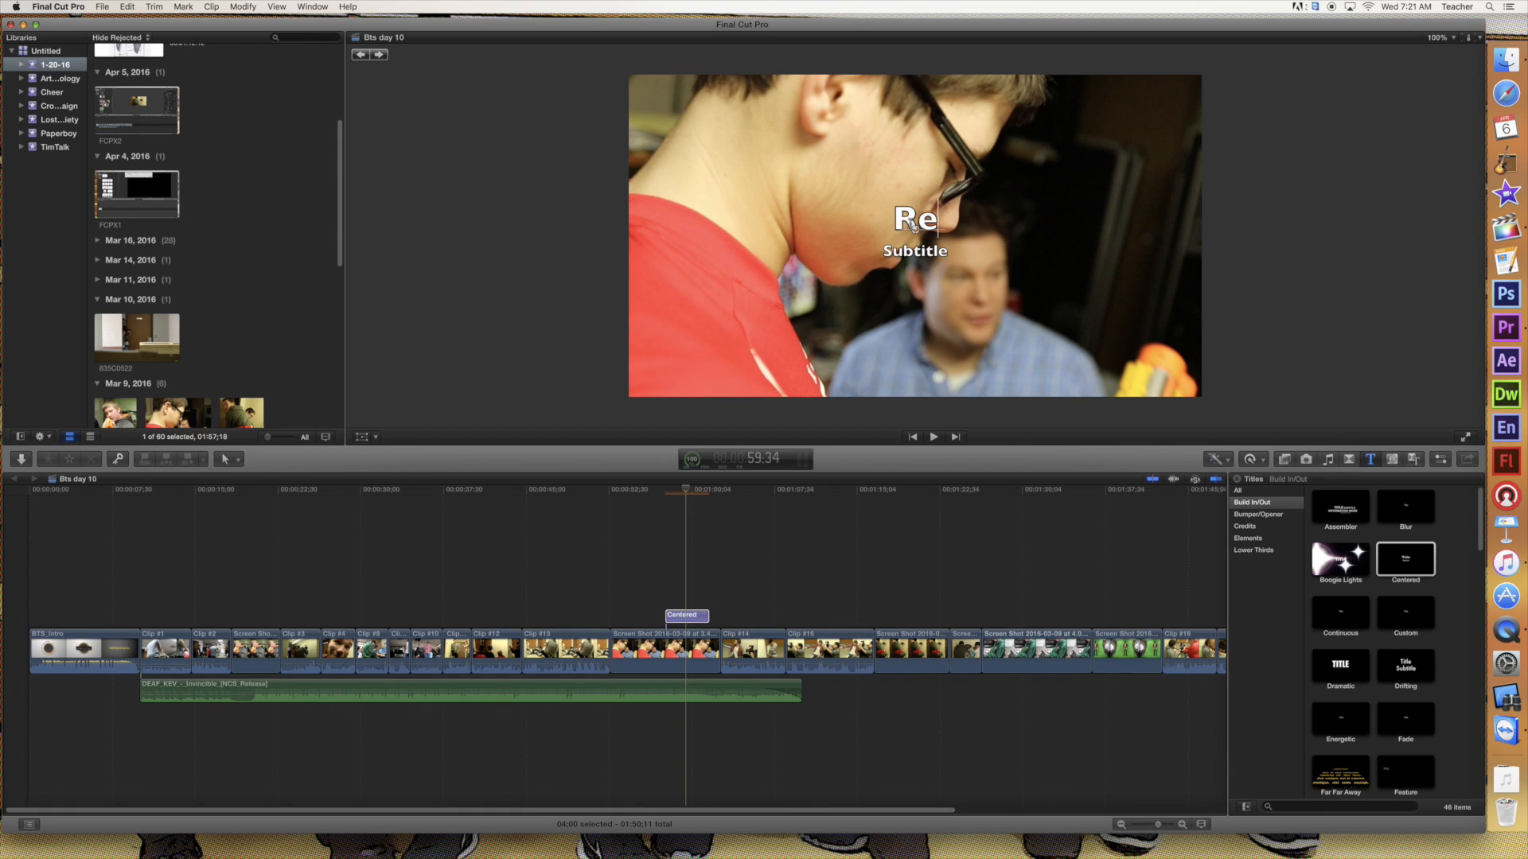
type("d Hawk Media")
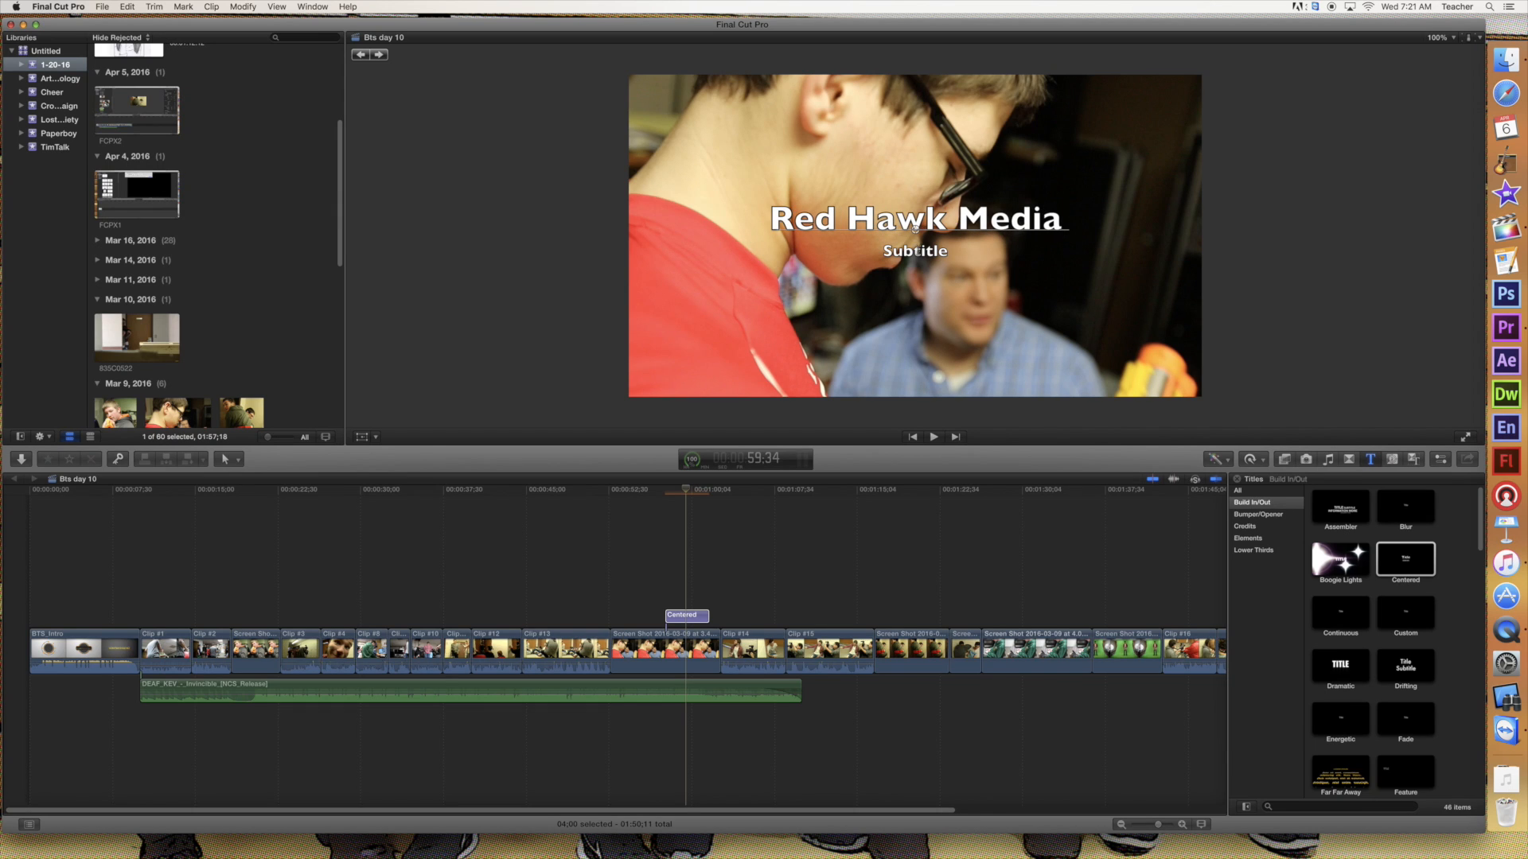
double_click(915, 252)
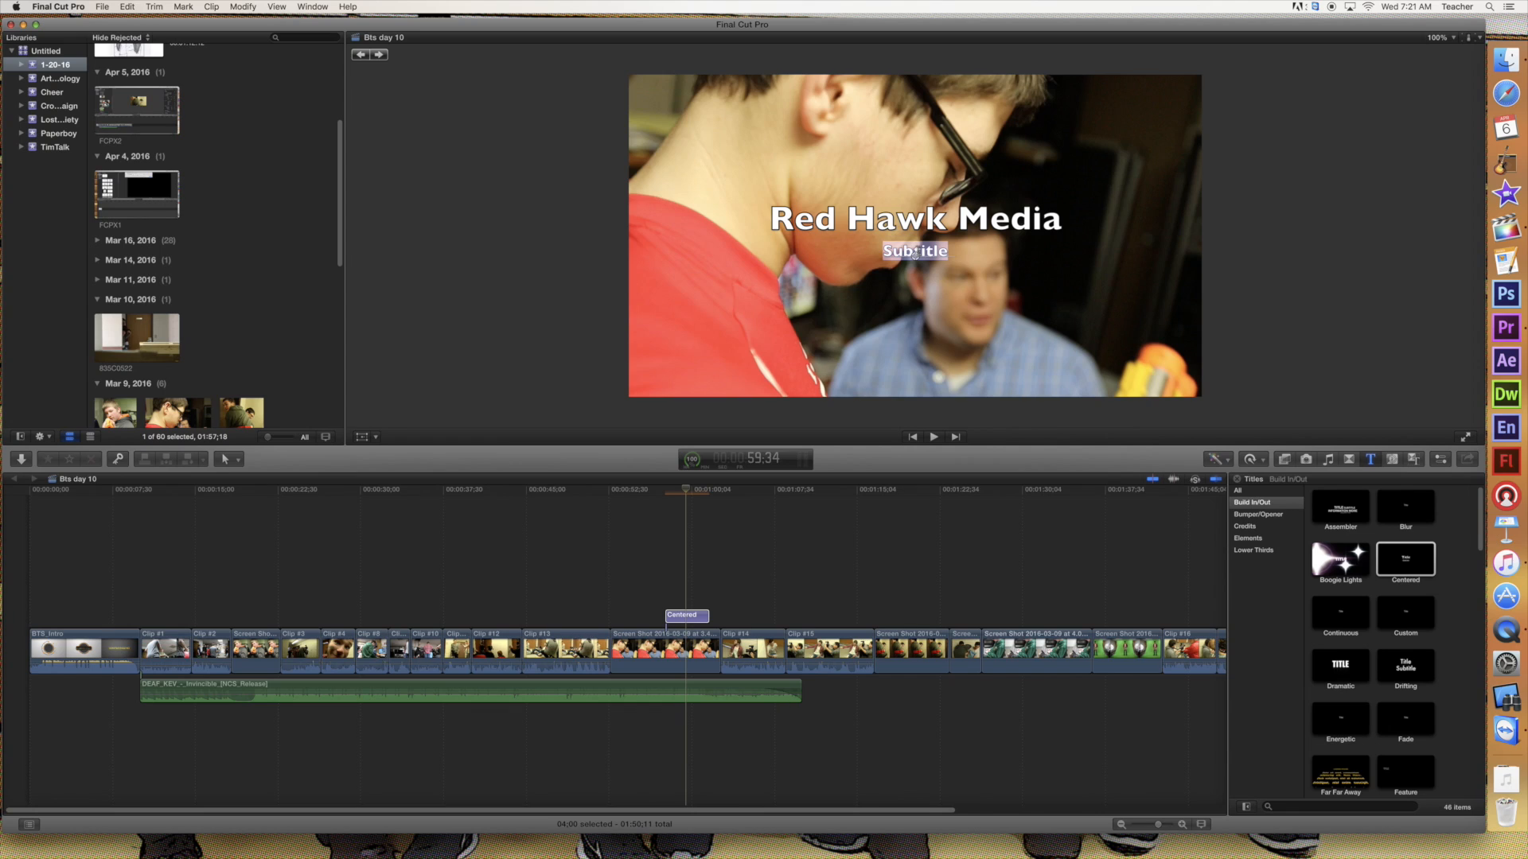
type("10 Day Film Challenge")
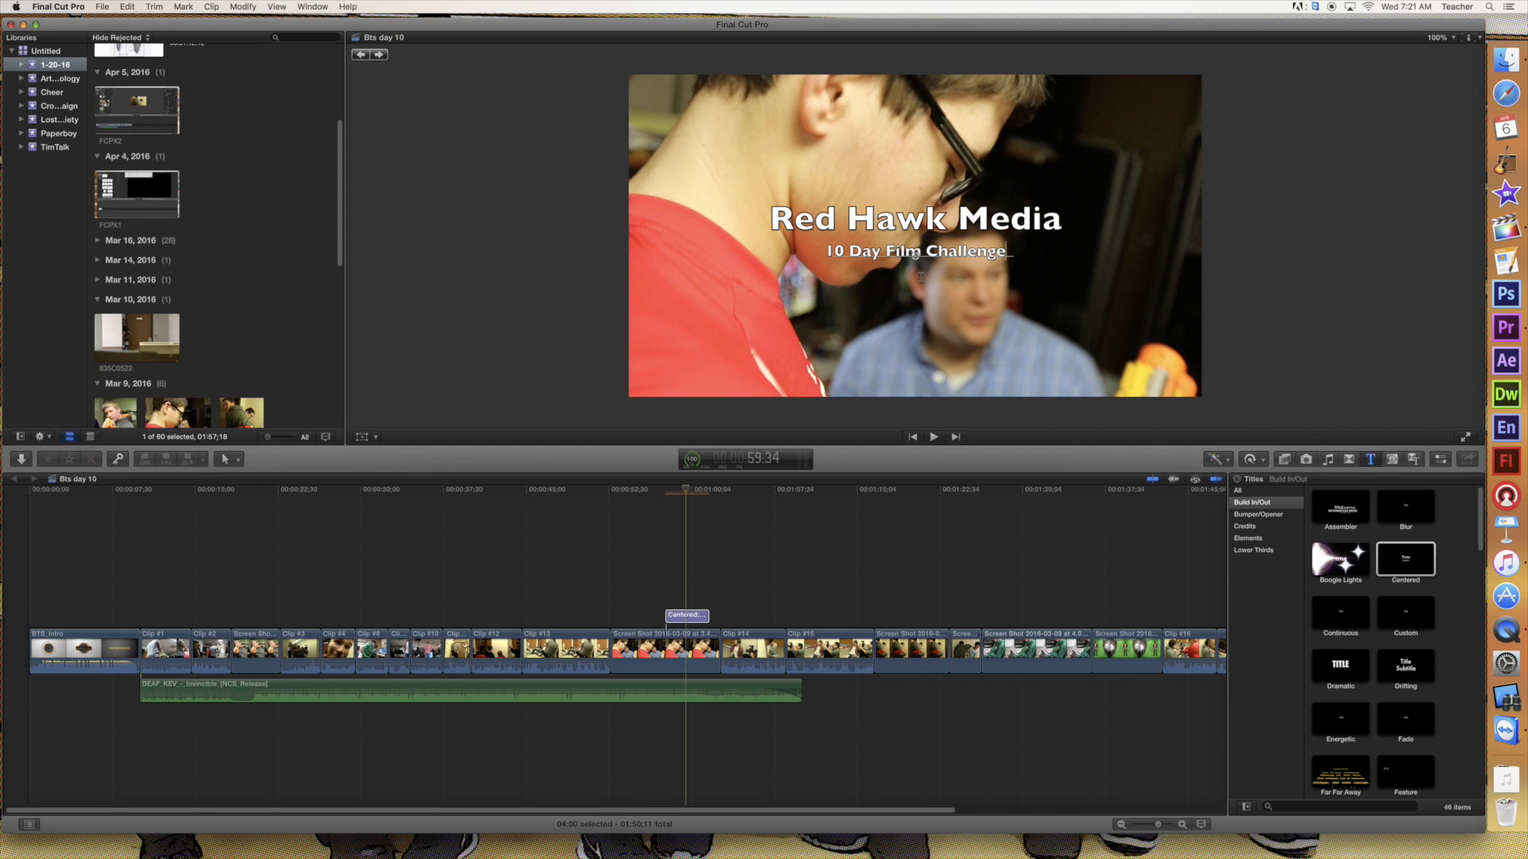
- Show the title/action safe zones in the viewer and move the subtitle slightly lower beneath the title line
mouse_move(915, 255)
left_mouse_down()
mouse_move(899, 318)
mouse_move(916, 304)
mouse_move(915, 317)
mouse_move(914, 270)
left_mouse_up()
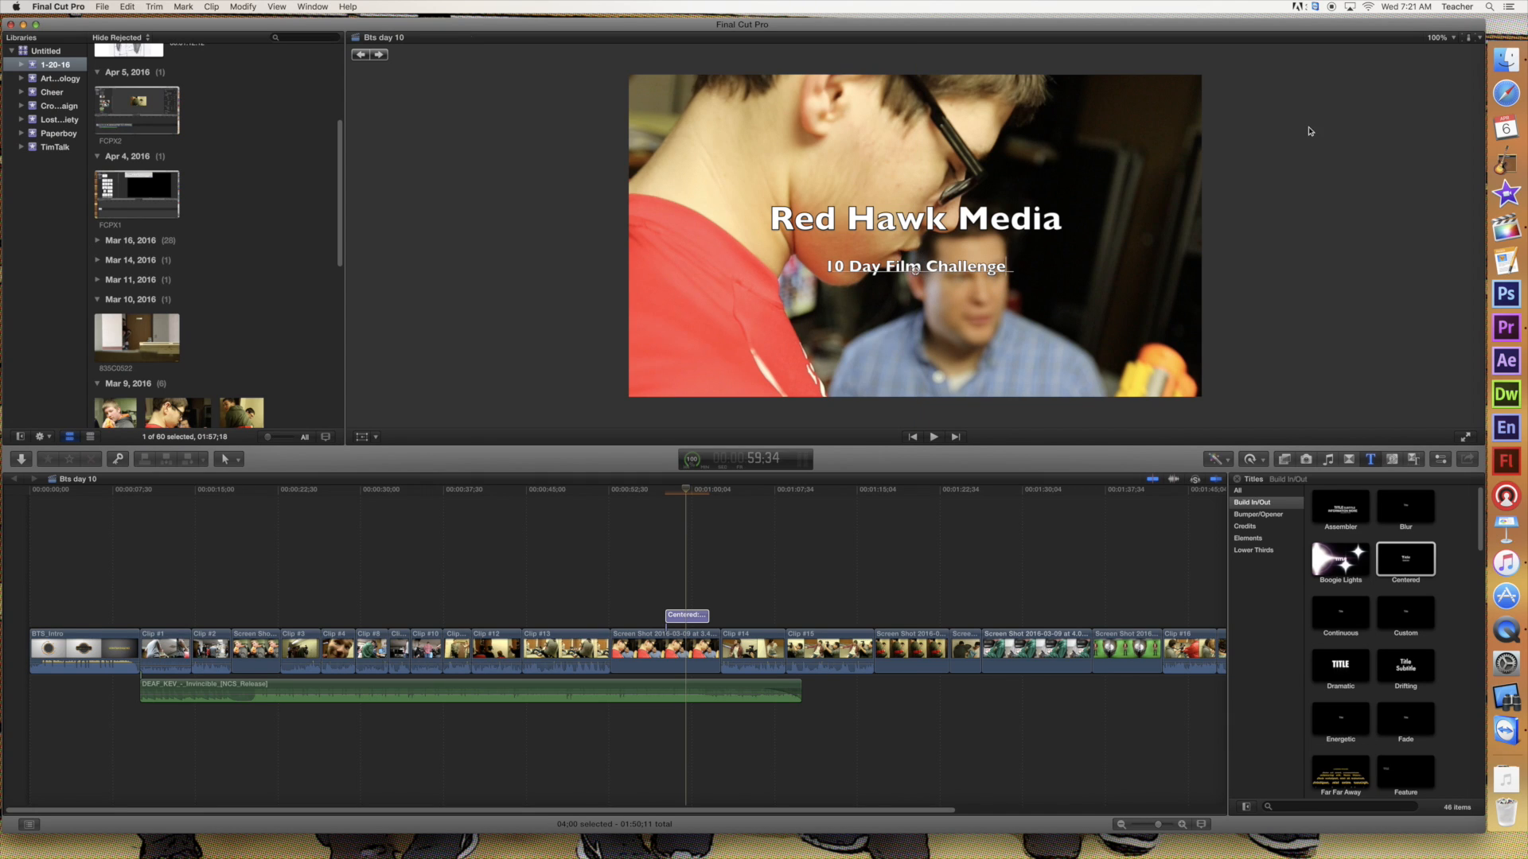
left_click(1480, 38)
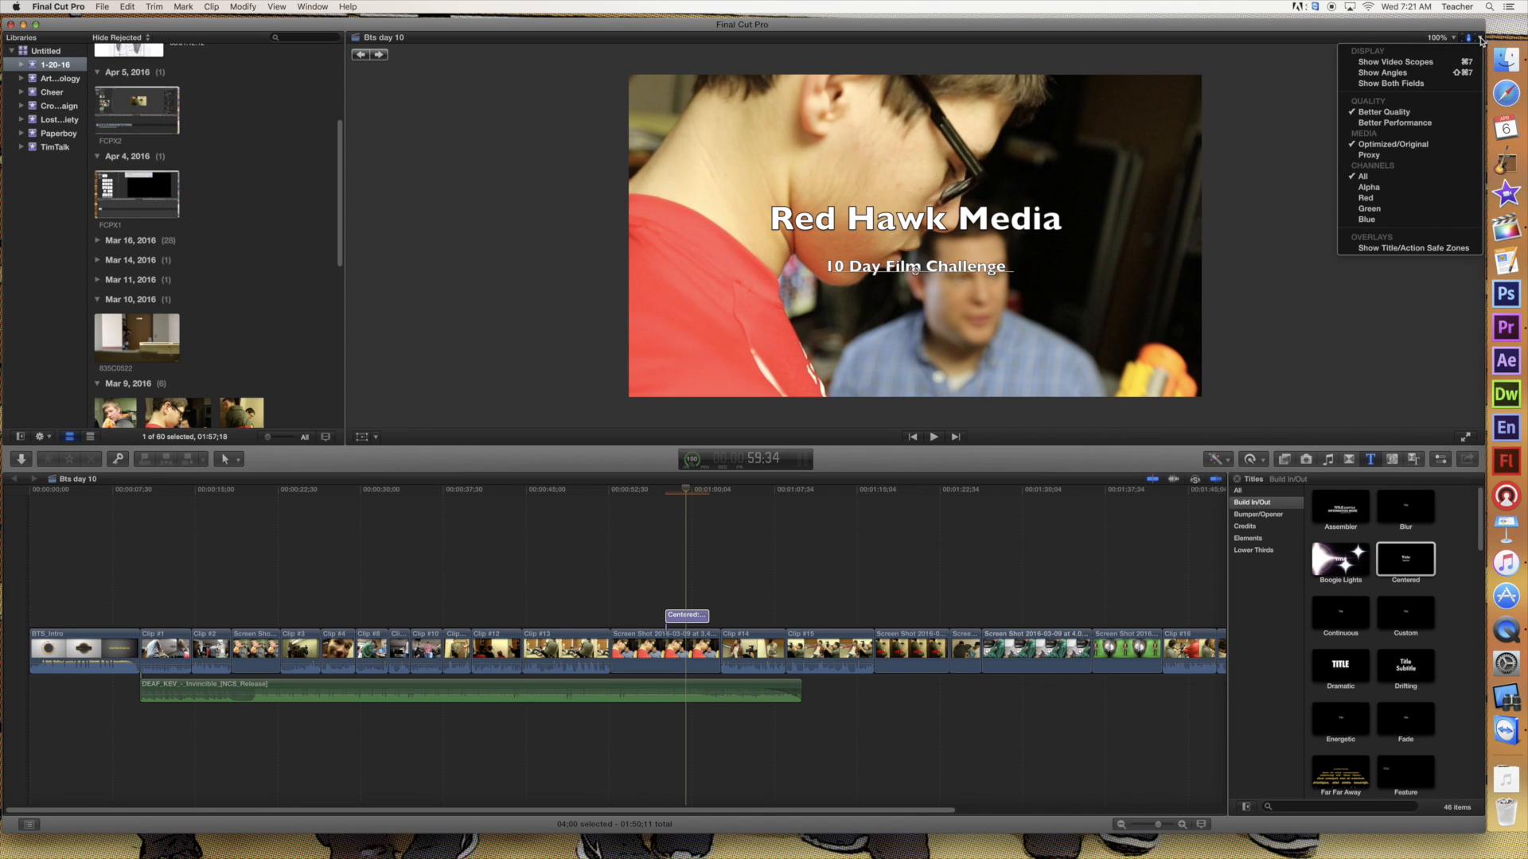
left_click(1391, 250)
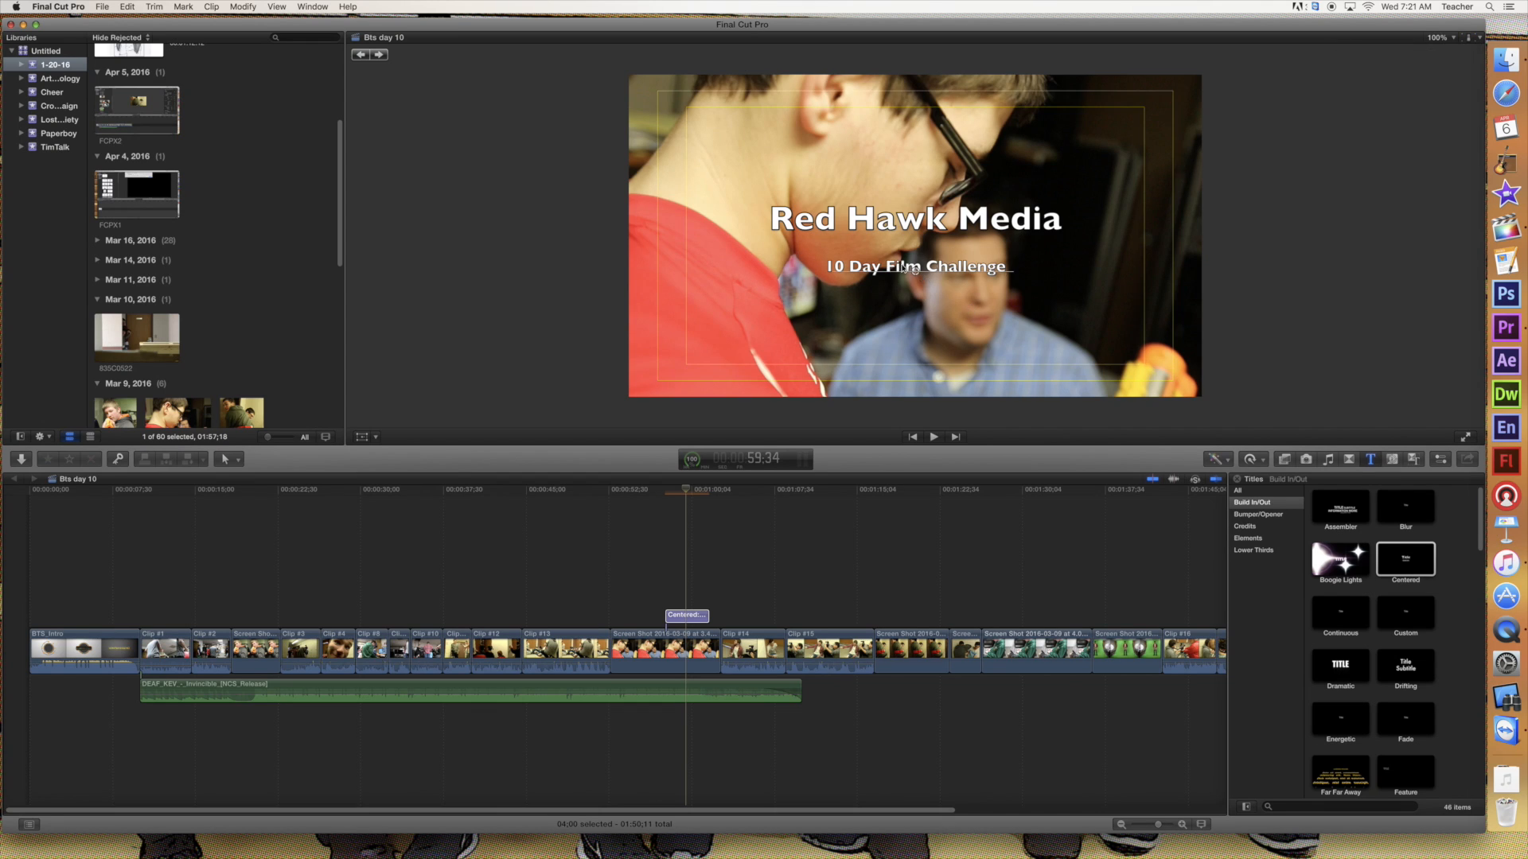
mouse_move(915, 278)
left_mouse_down()
mouse_move(916, 364)
mouse_move(915, 255)
mouse_move(919, 268)
left_mouse_up()
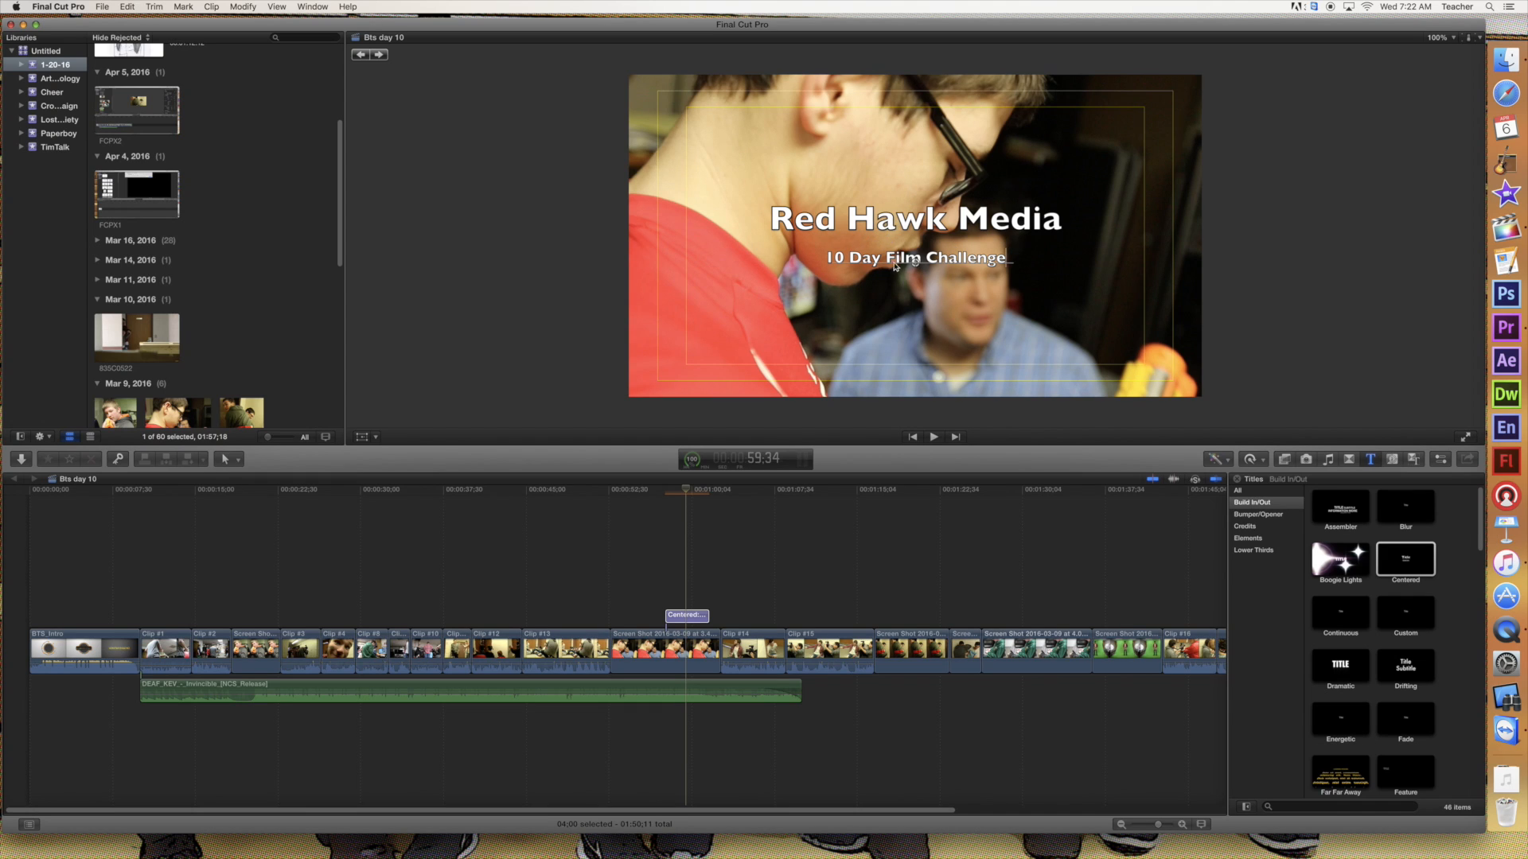
mouse_move(917, 265)
left_mouse_down()
mouse_move(777, 263)
mouse_move(746, 287)
mouse_move(797, 305)
mouse_move(919, 275)
left_mouse_up()
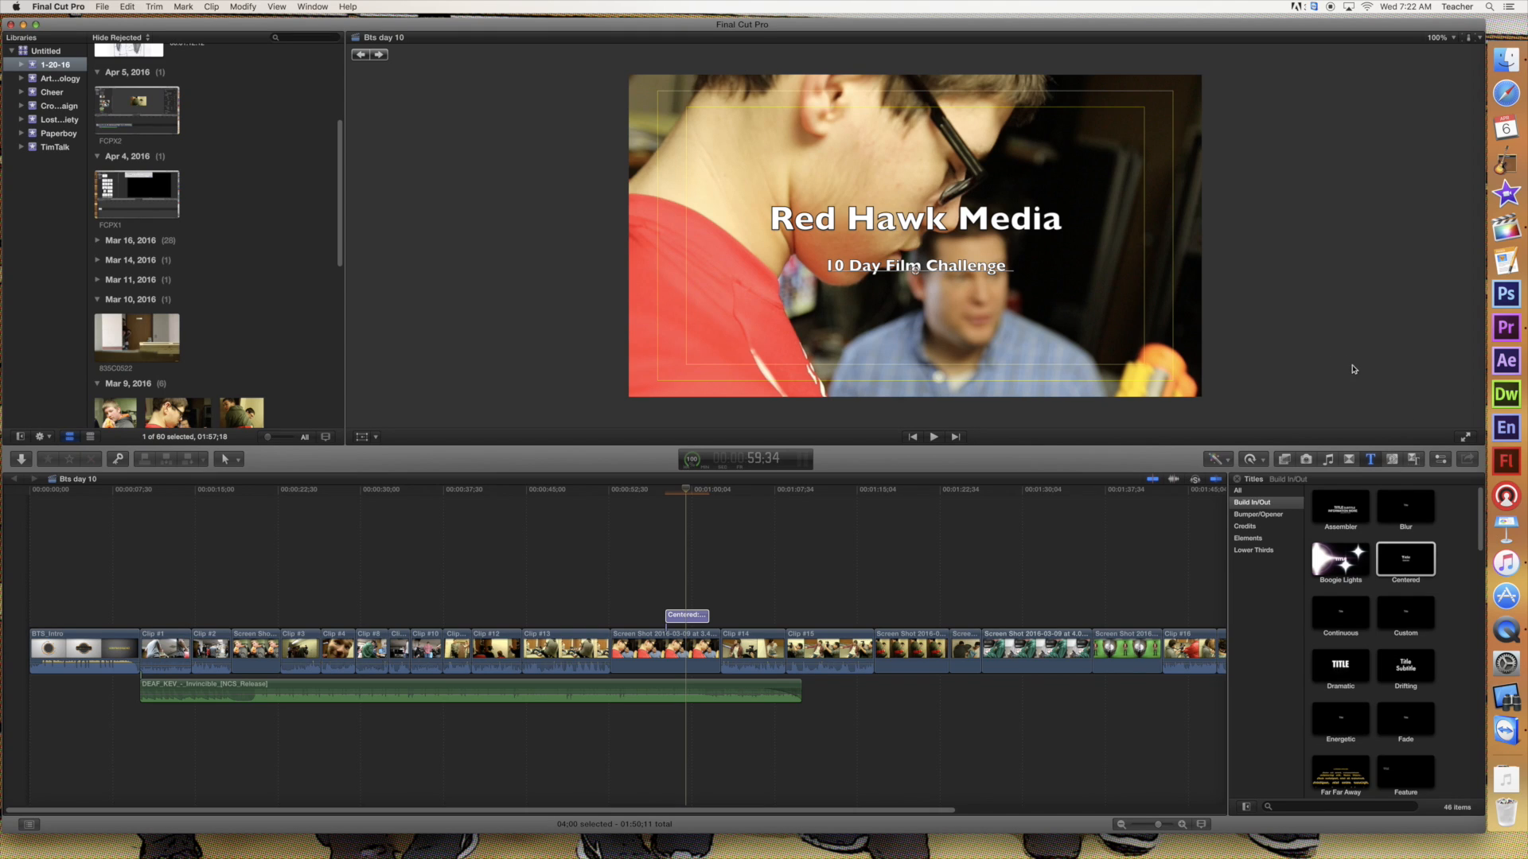
- Apply the Grunge text style to the subtitle and the Condensed style to the "Red Hawk Media" line
left_click(1442, 460)
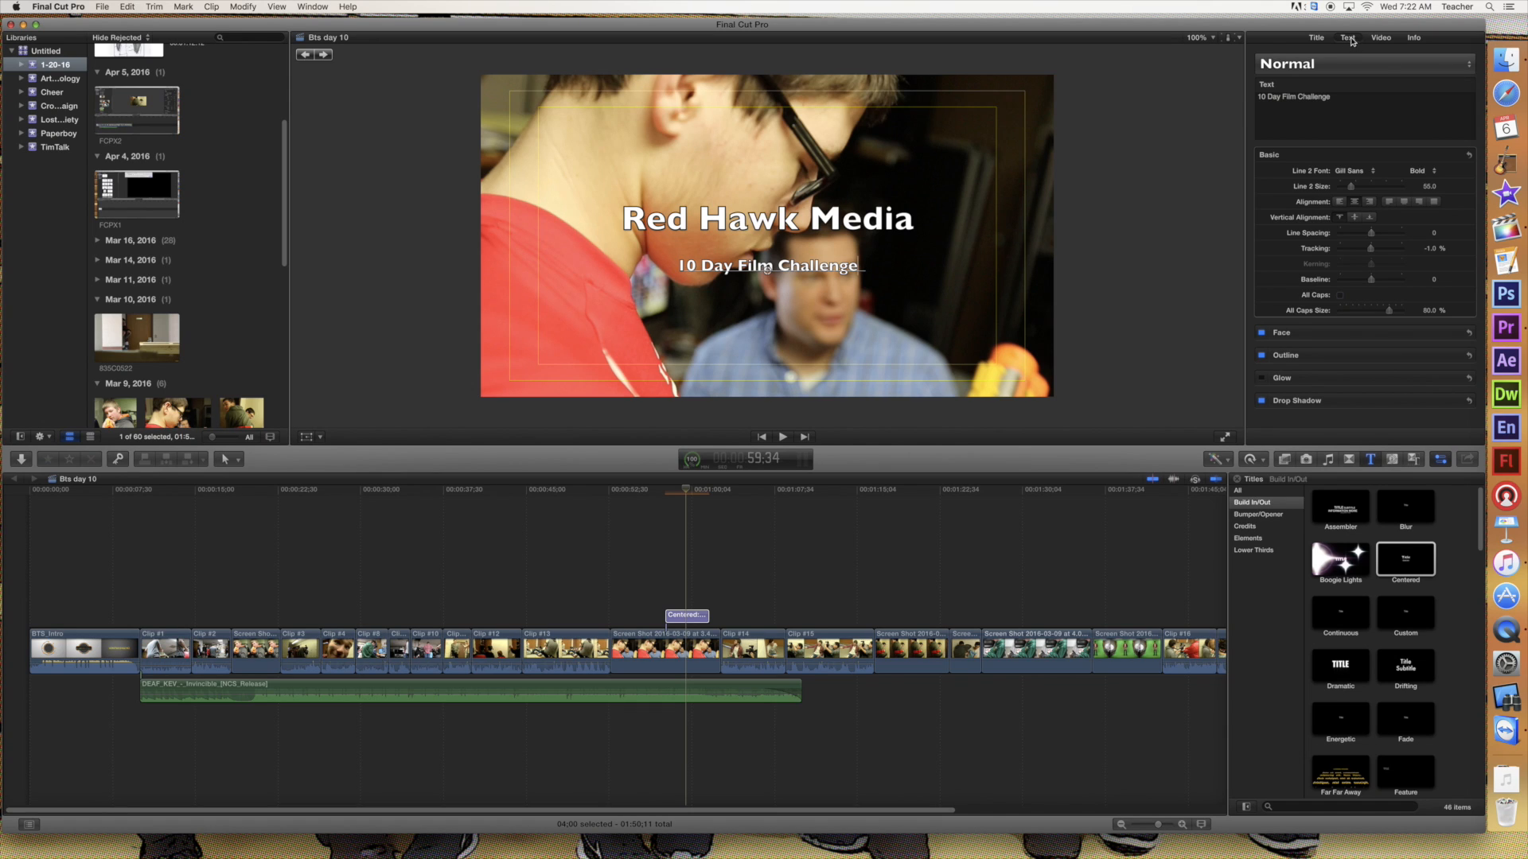
left_click(1351, 69)
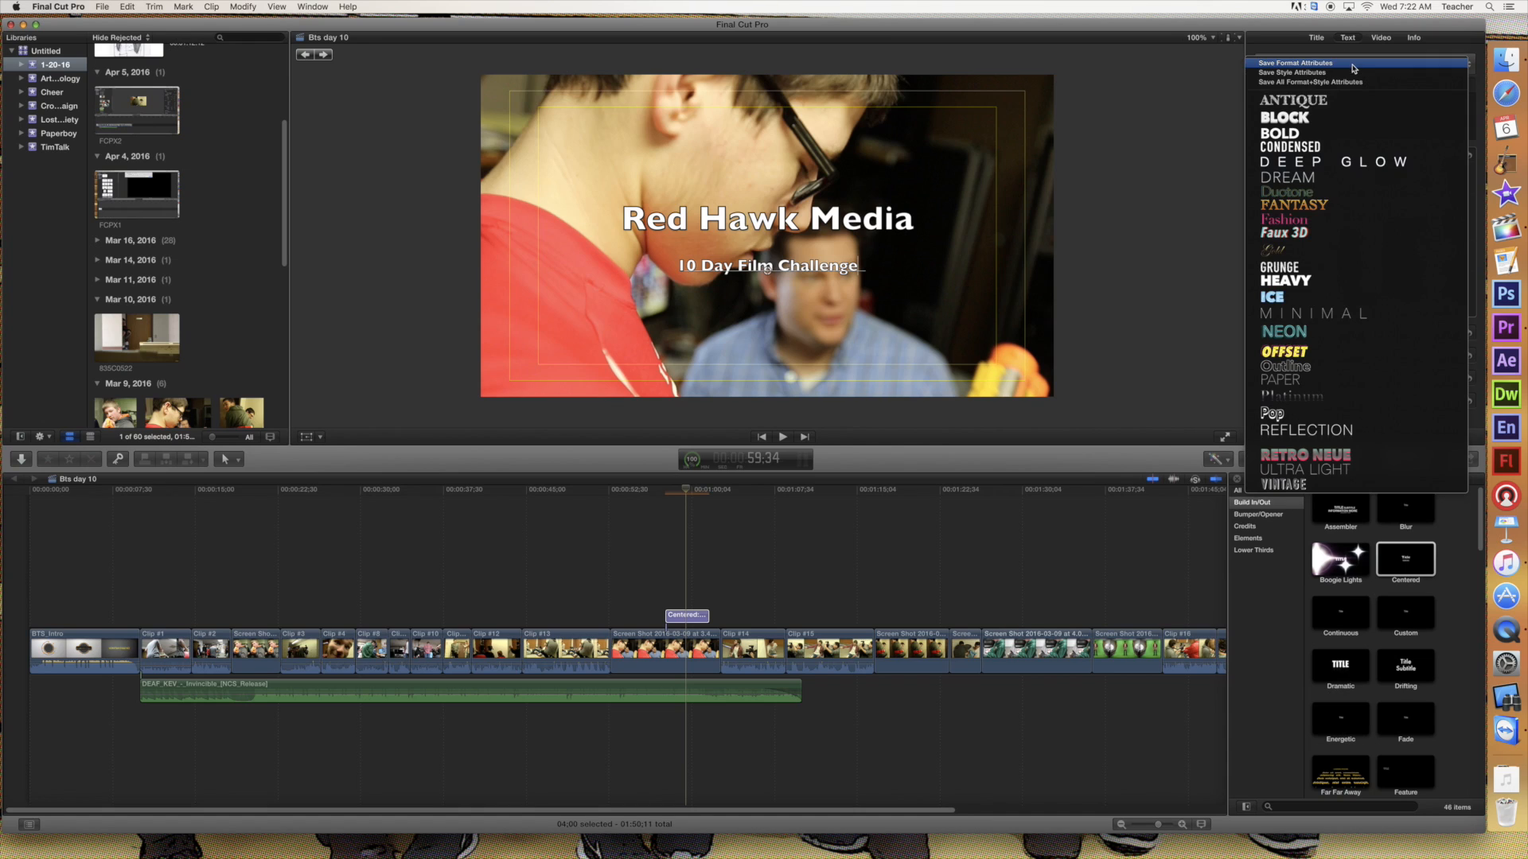
left_click(1297, 268)
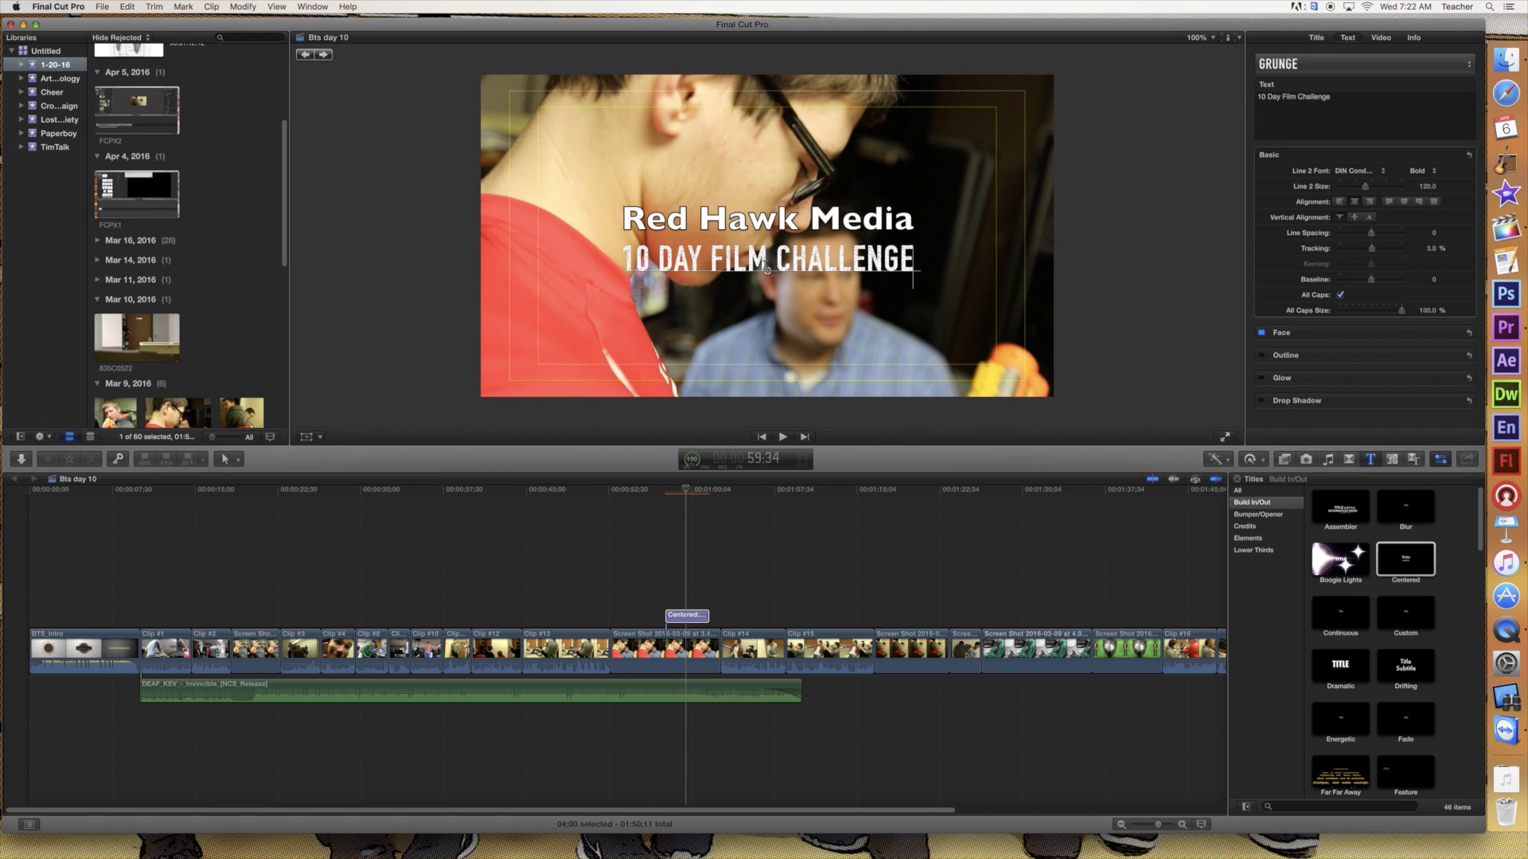
left_click(756, 220)
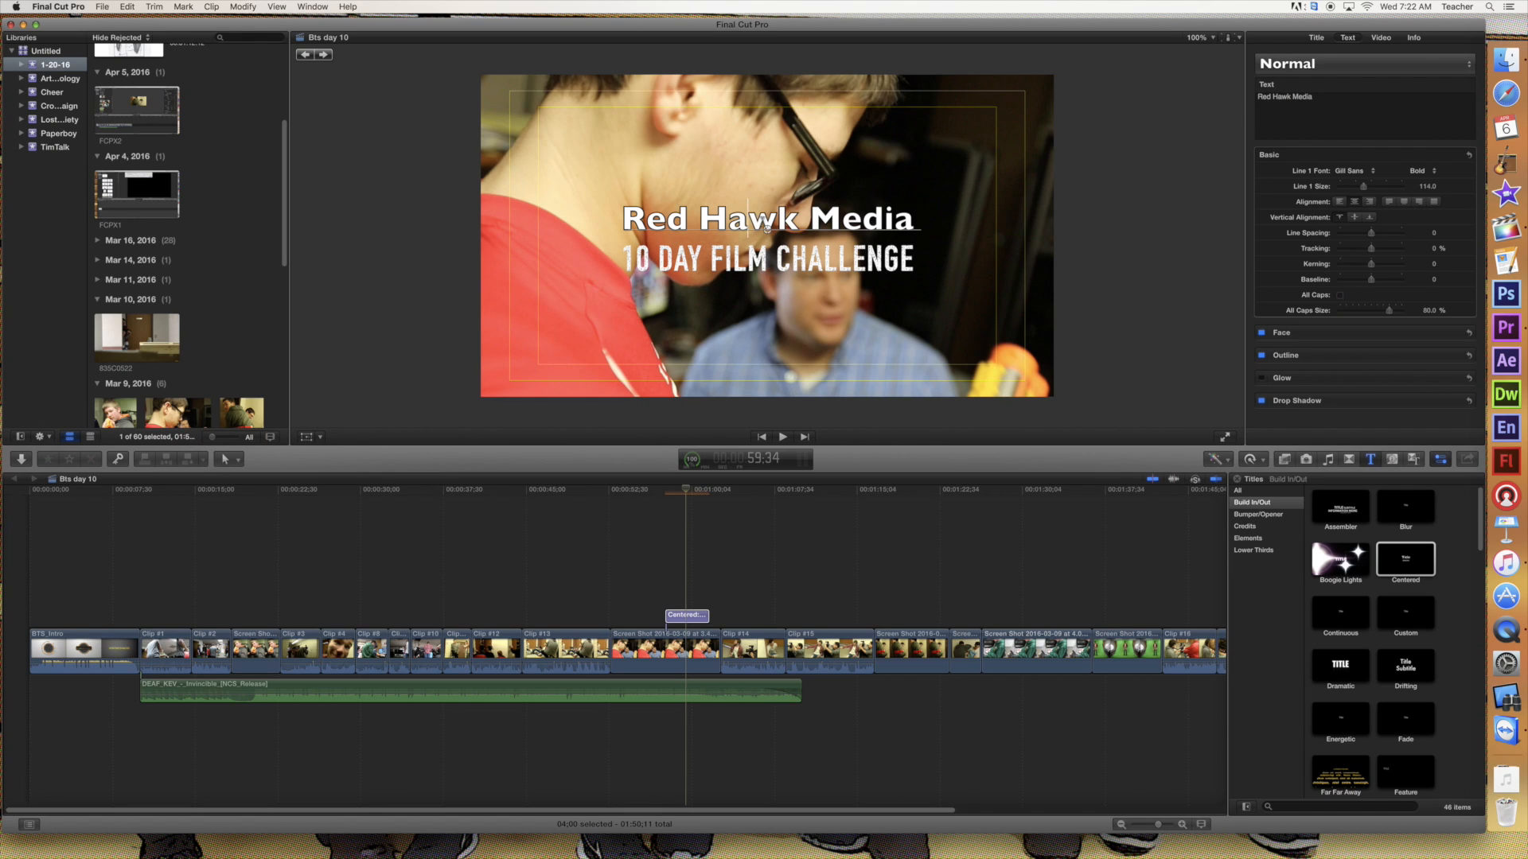
left_click(1403, 67)
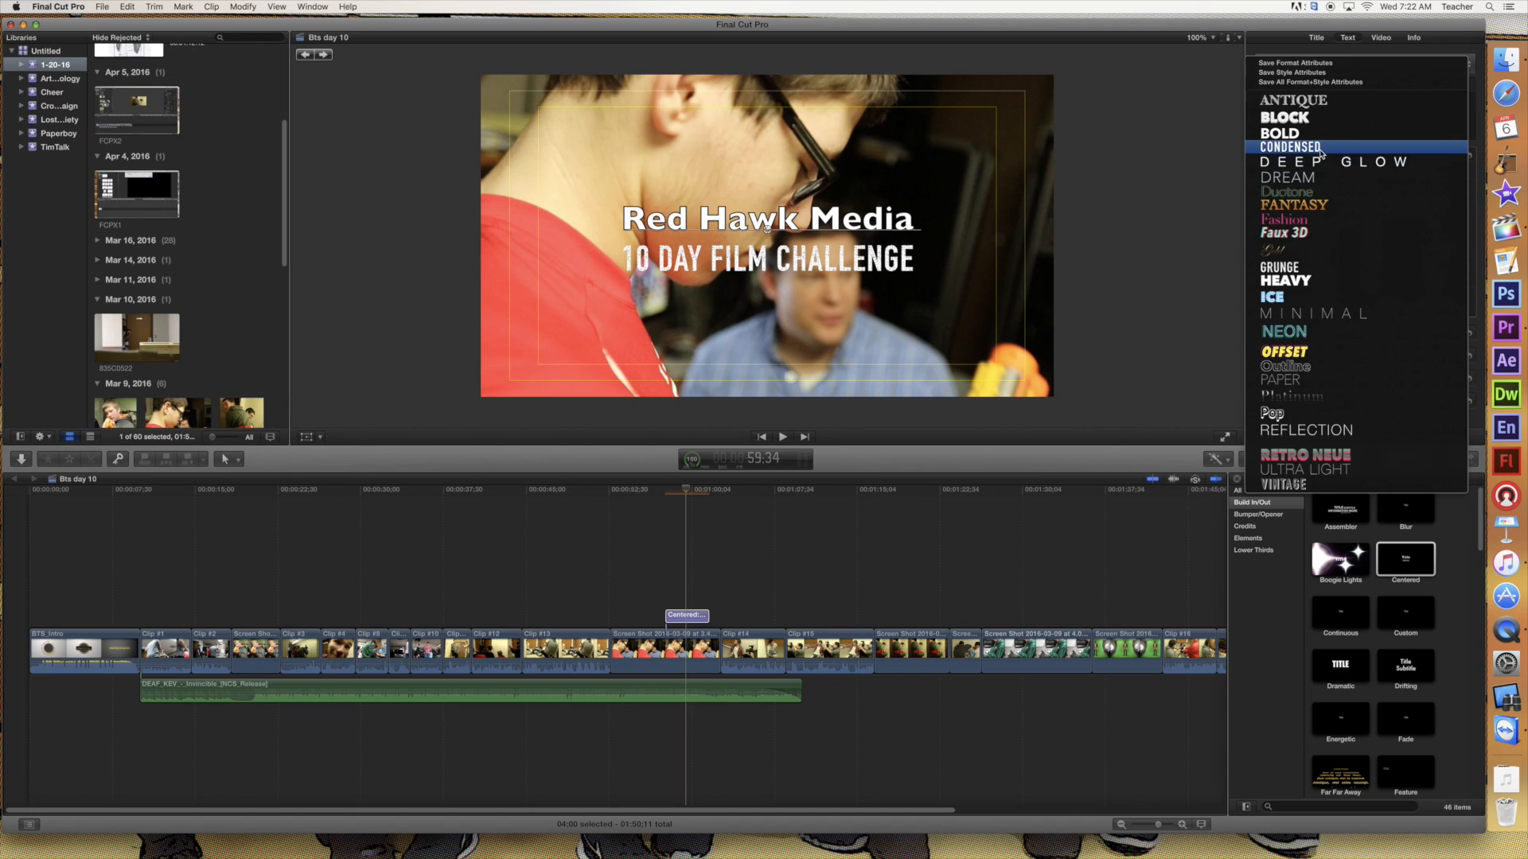
left_click(1281, 143)
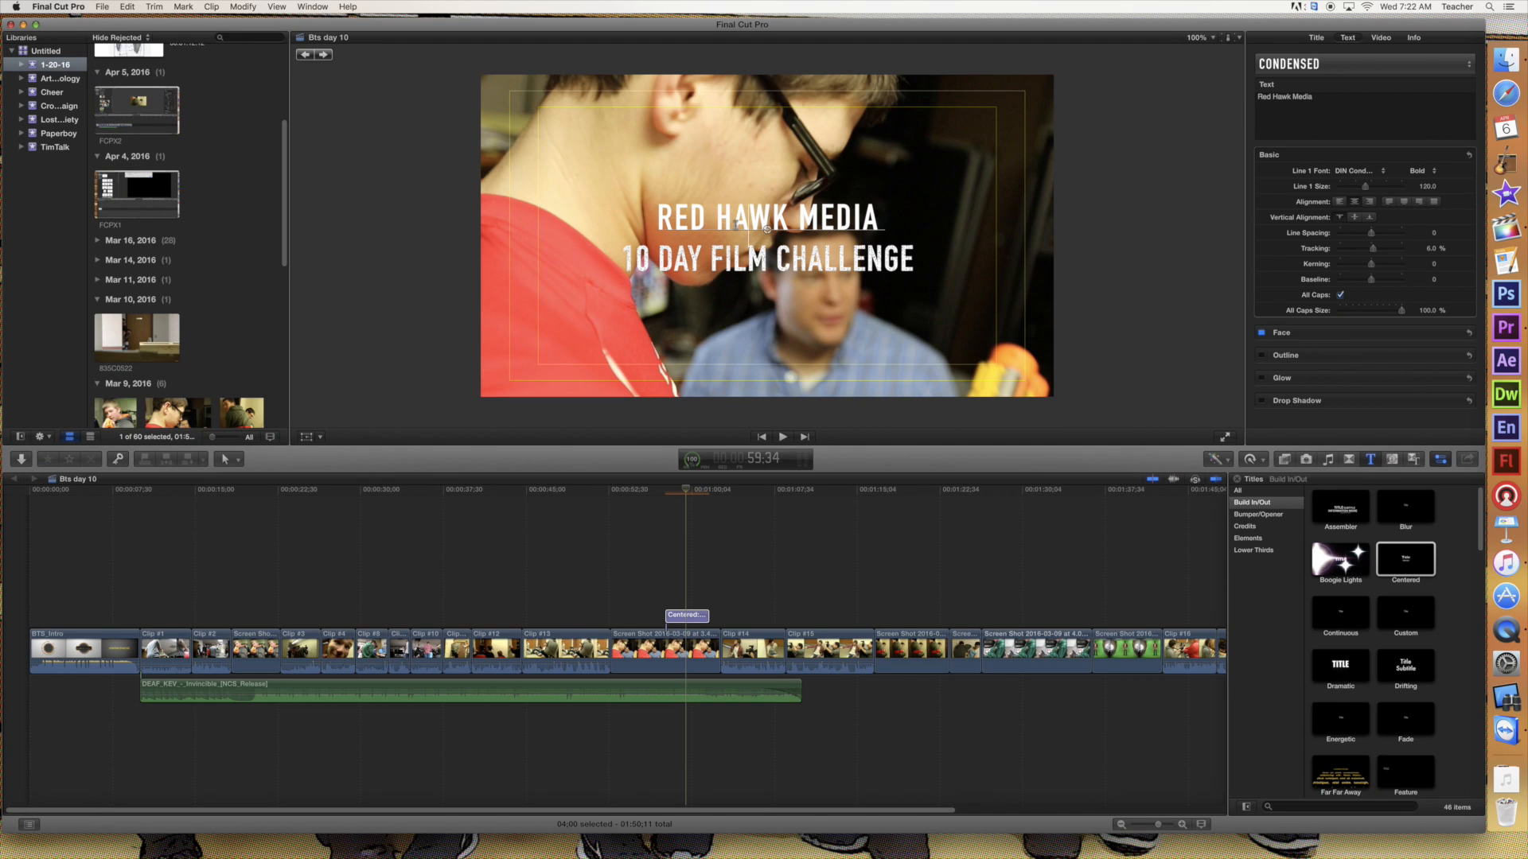
- Format the "Red Hawk Media" line with the DecoType Naskh font at size 104, centre-aligned
left_click(1380, 174)
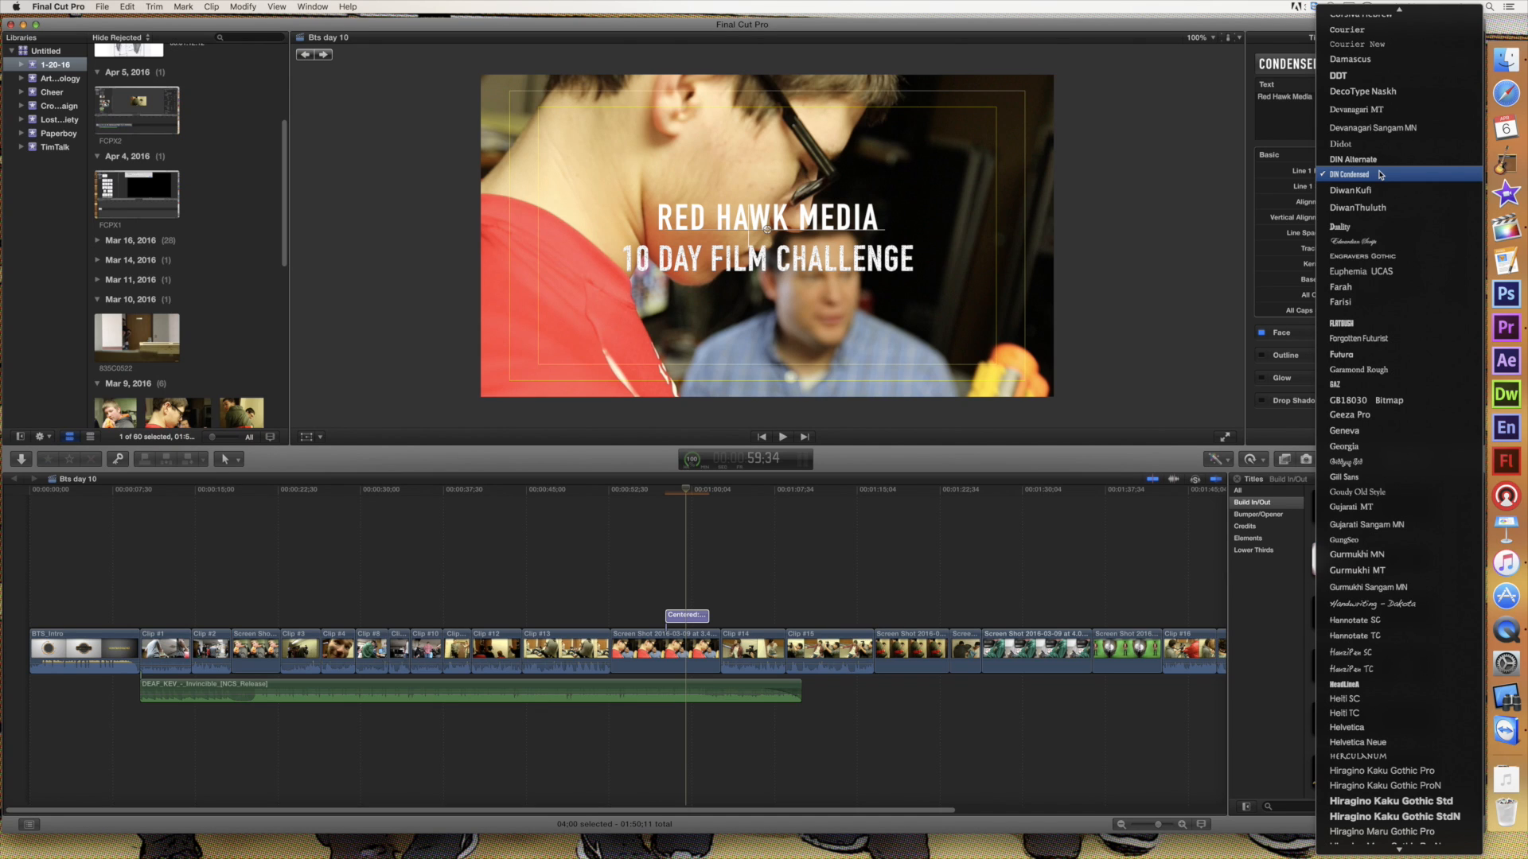
left_click(1271, 125)
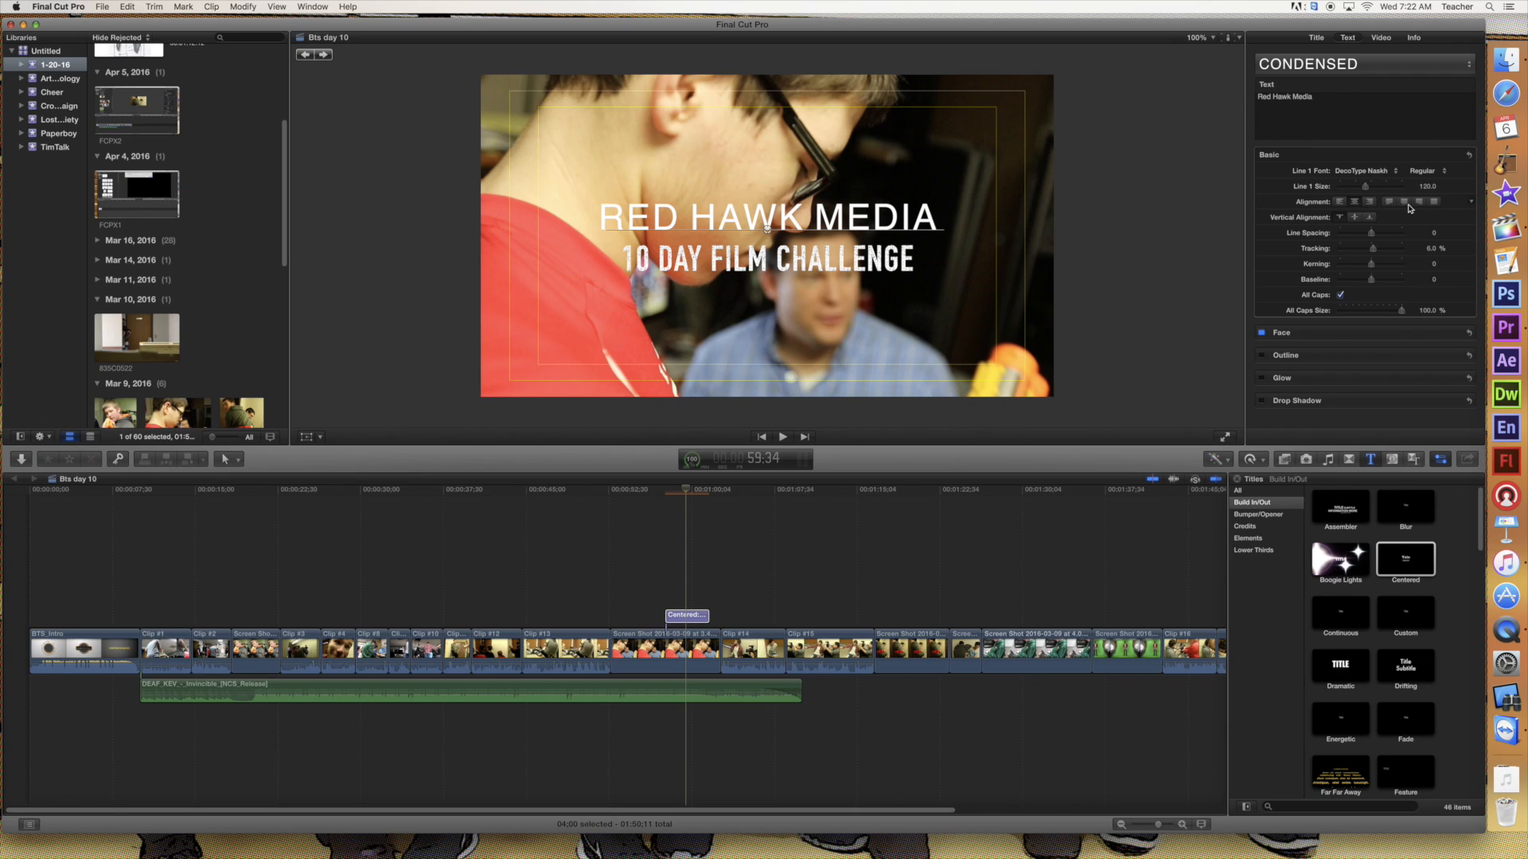
mouse_move(1366, 187)
left_mouse_down()
mouse_move(1377, 191)
mouse_move(1363, 191)
left_mouse_up()
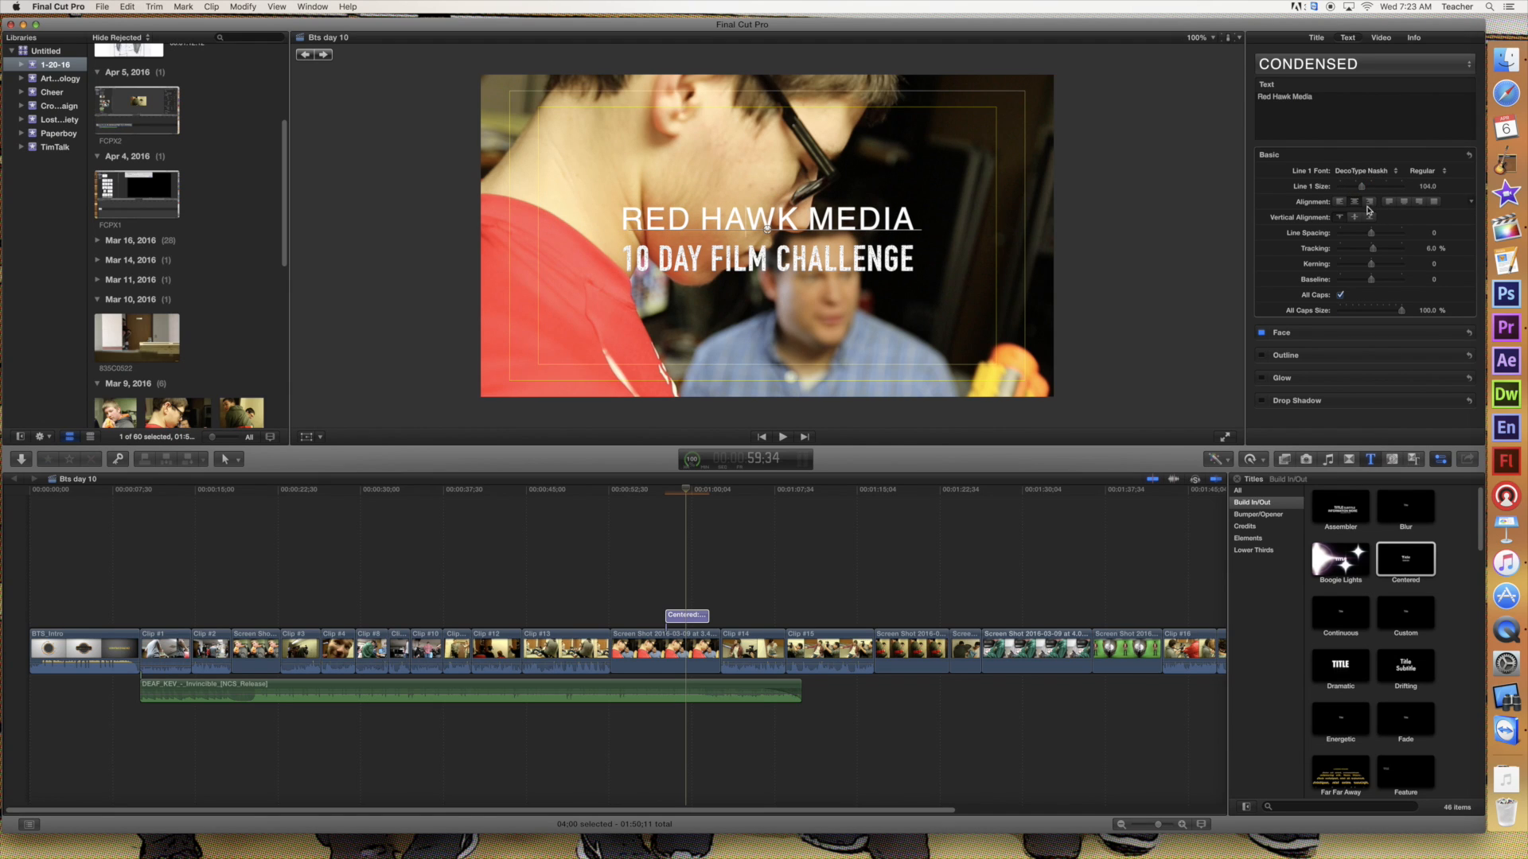
left_click(1341, 202)
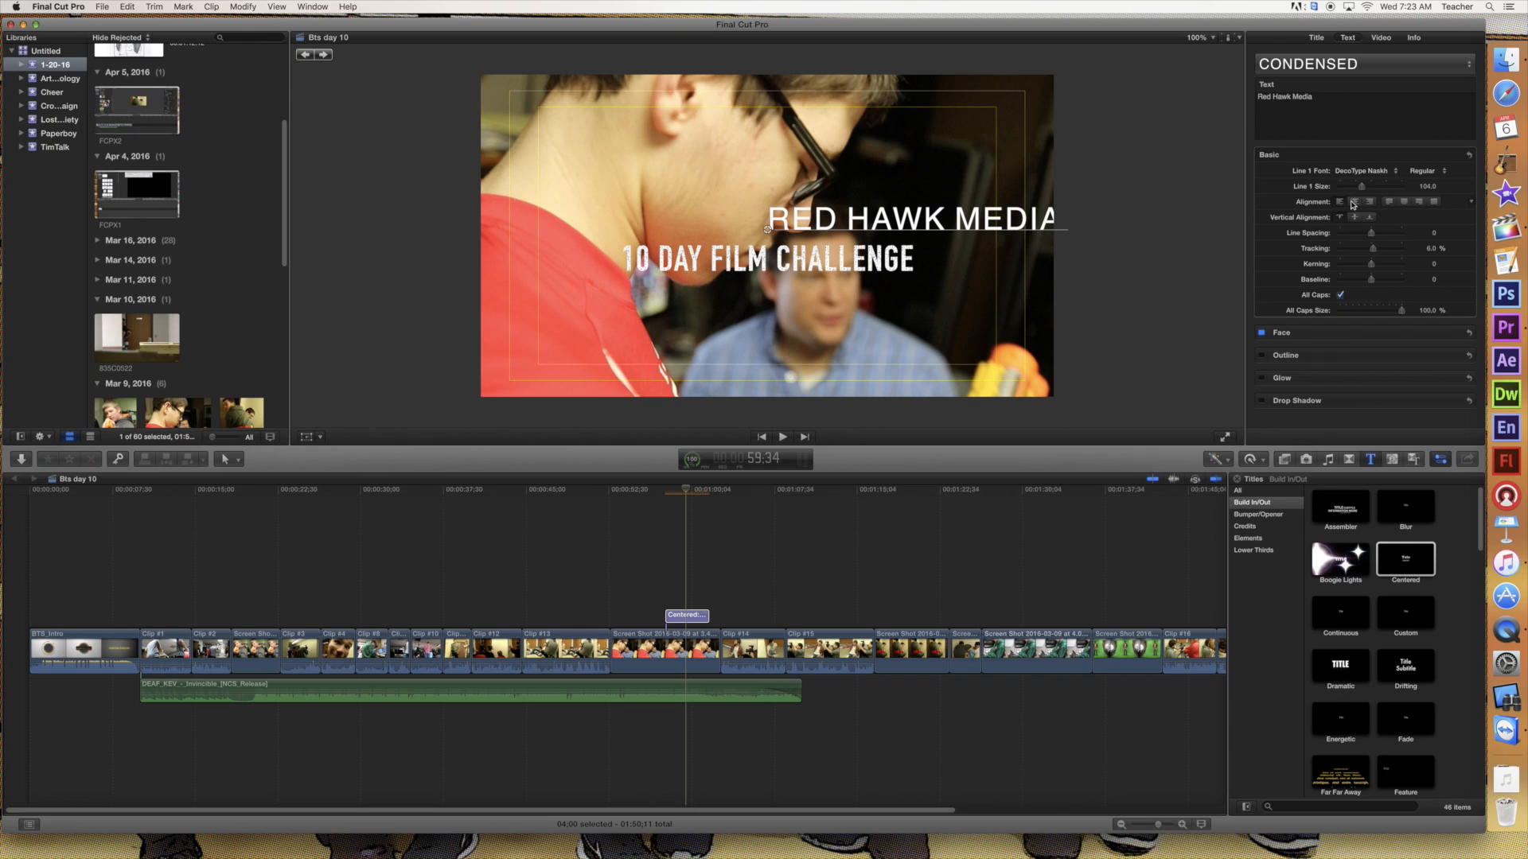
left_click(1356, 202)
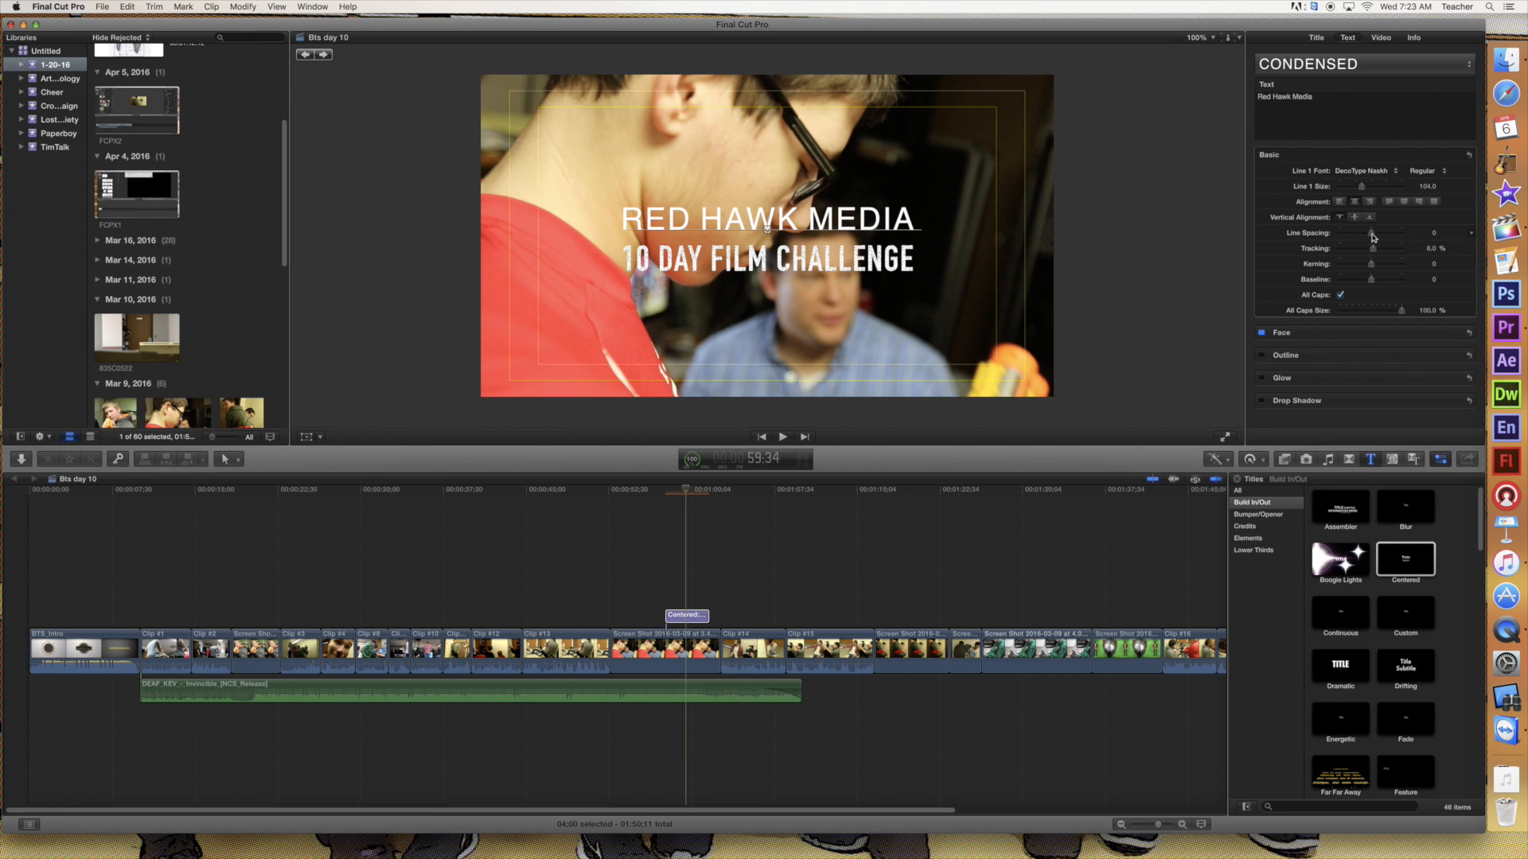
- Set the title's line spacing to 40 and add a second line reading "something else" under "Red Hawk Media"
left_click_drag(1373, 235, 1384, 235)
left_click(914, 221)
type("something else")
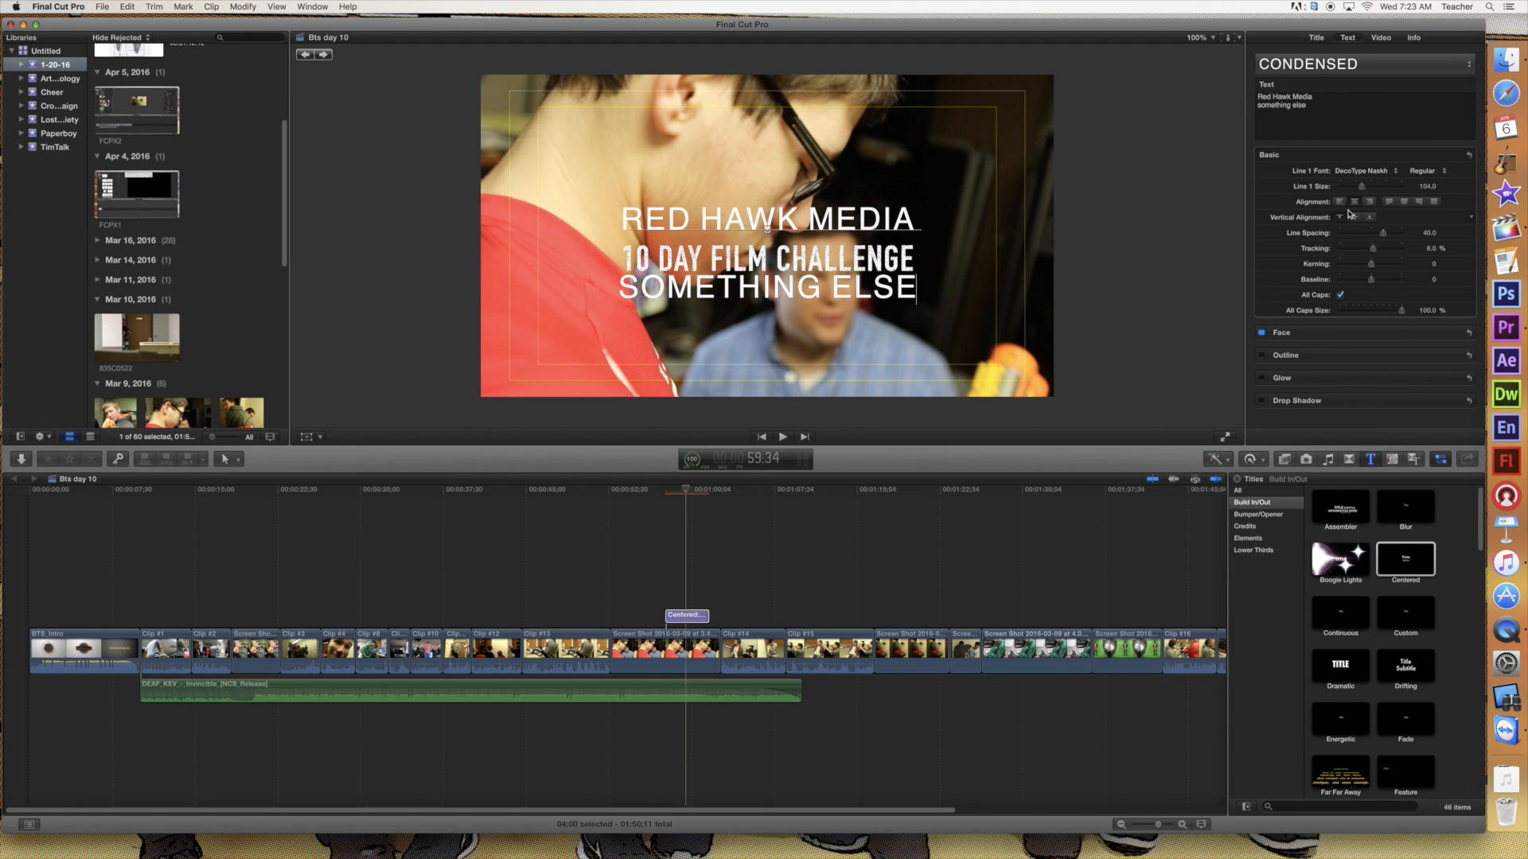
- Set the title's line spacing to -17 and add a third line reading "soemething"
left_click(1363, 187)
left_click(1384, 234)
left_click_drag(1384, 234, 1342, 242)
type("soemething")
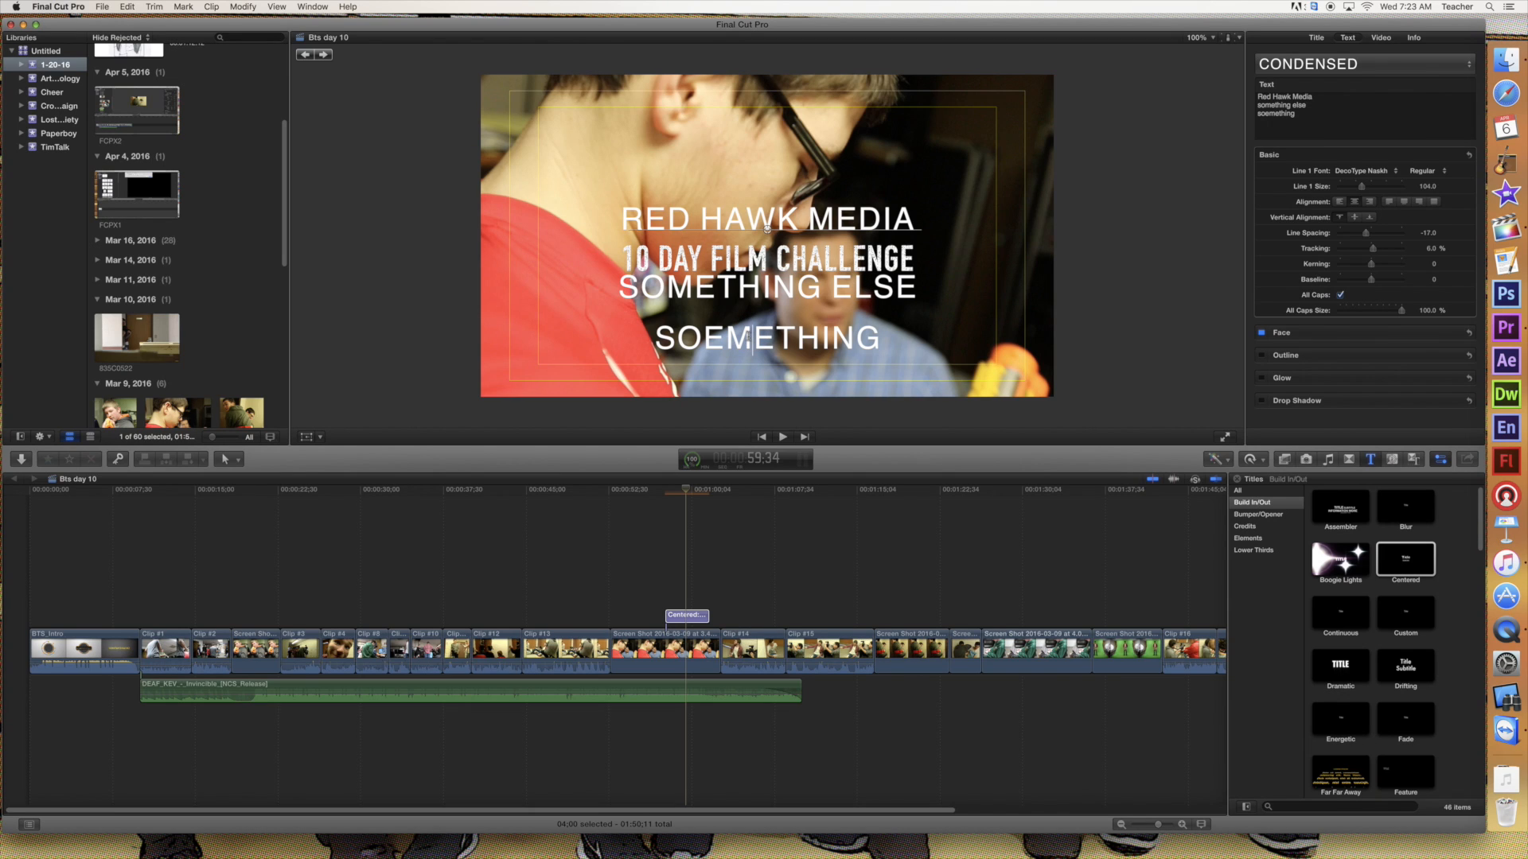
- Delete the two extra text lines from the title, keeping only "Red Hawk Media"
key("BackSpace")
key("BackSpace")
key("BackSpace")
key("BackSpace")
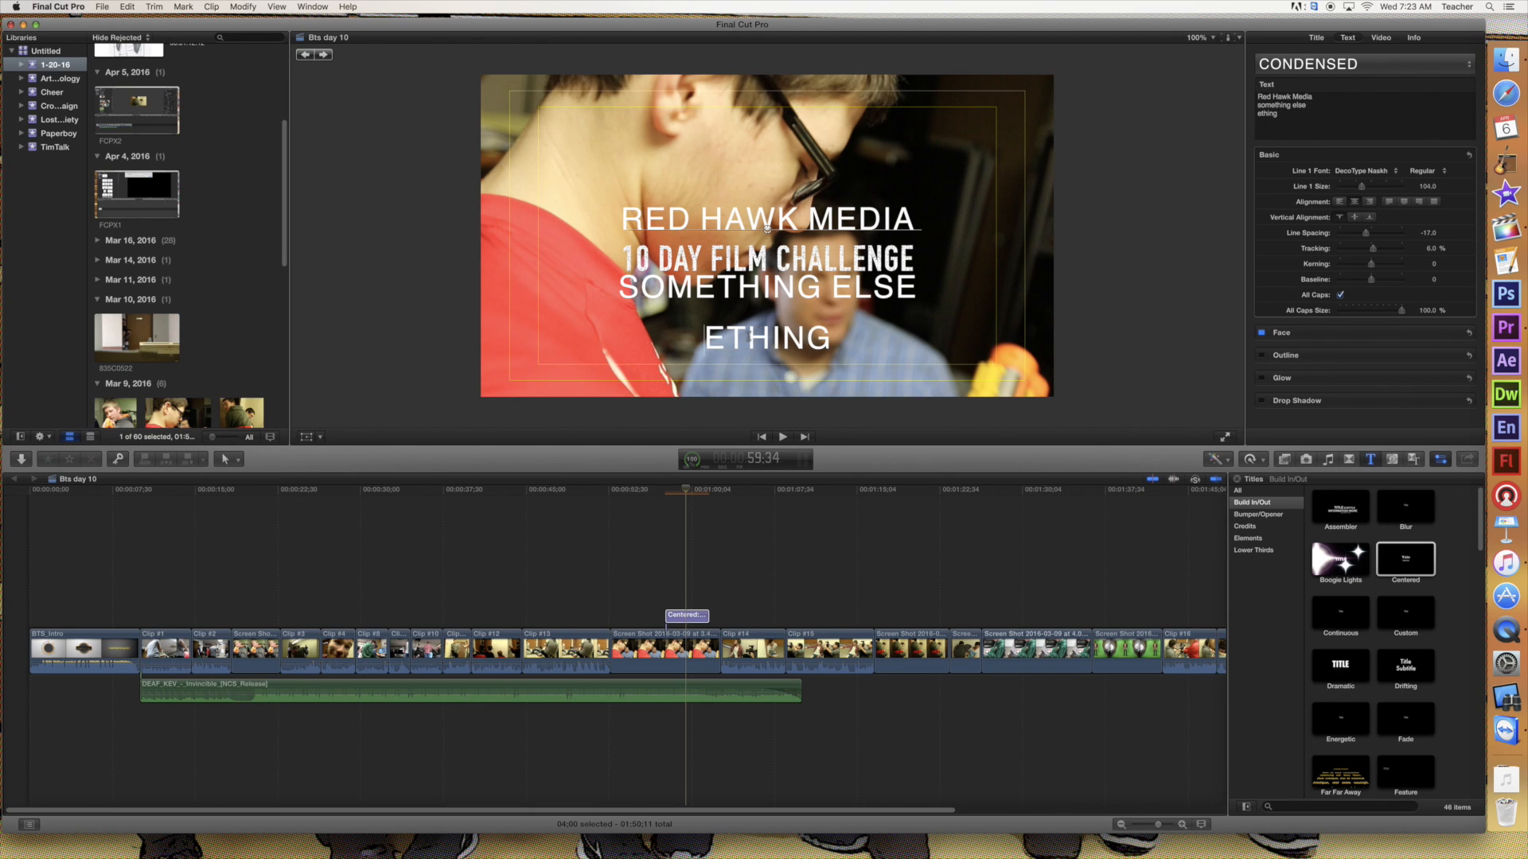
key("super+z")
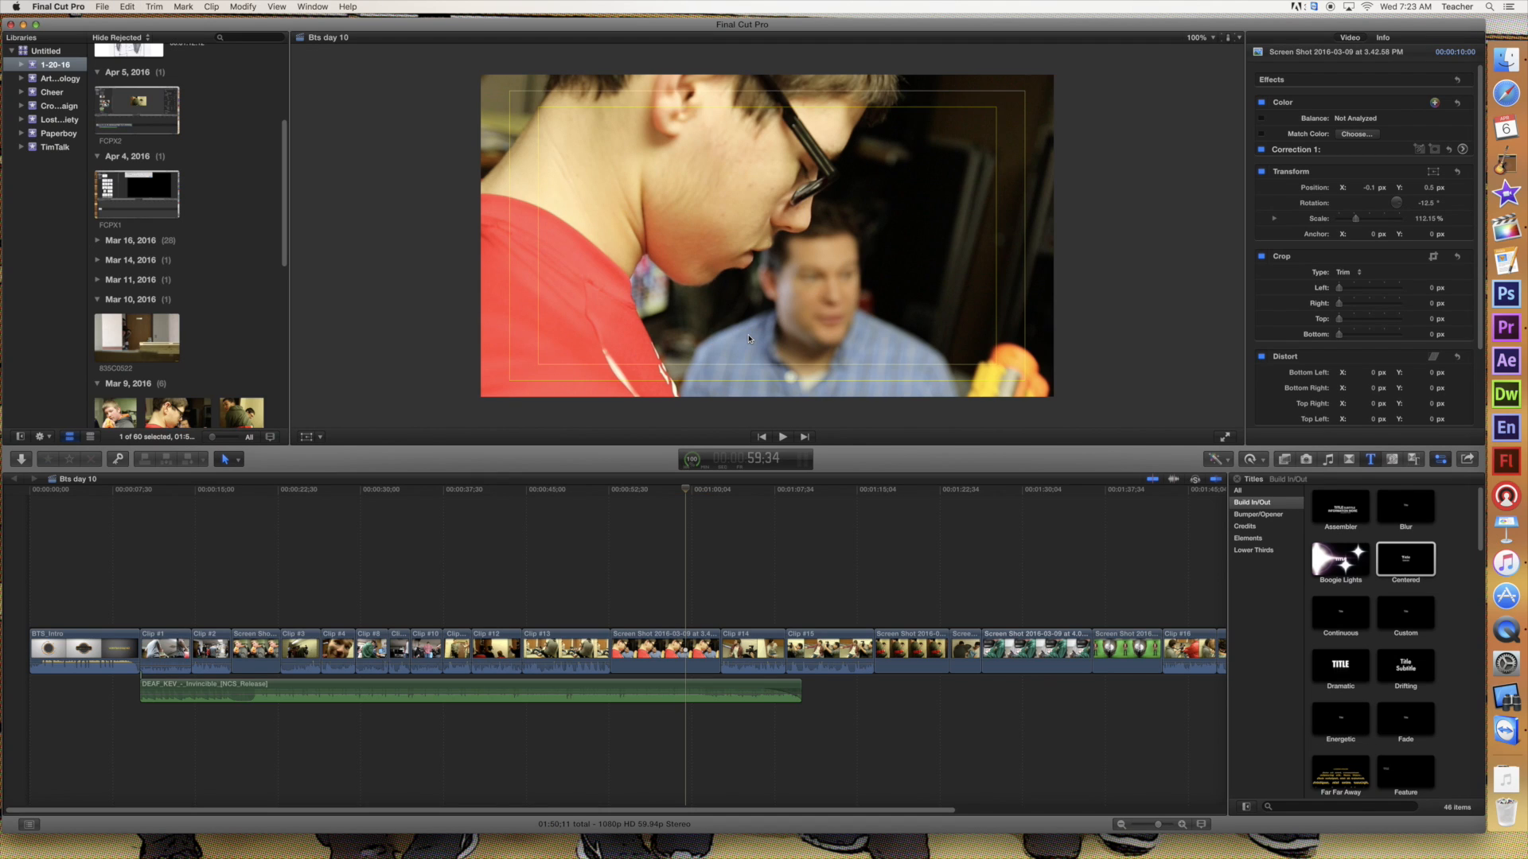
key("super+shift+z")
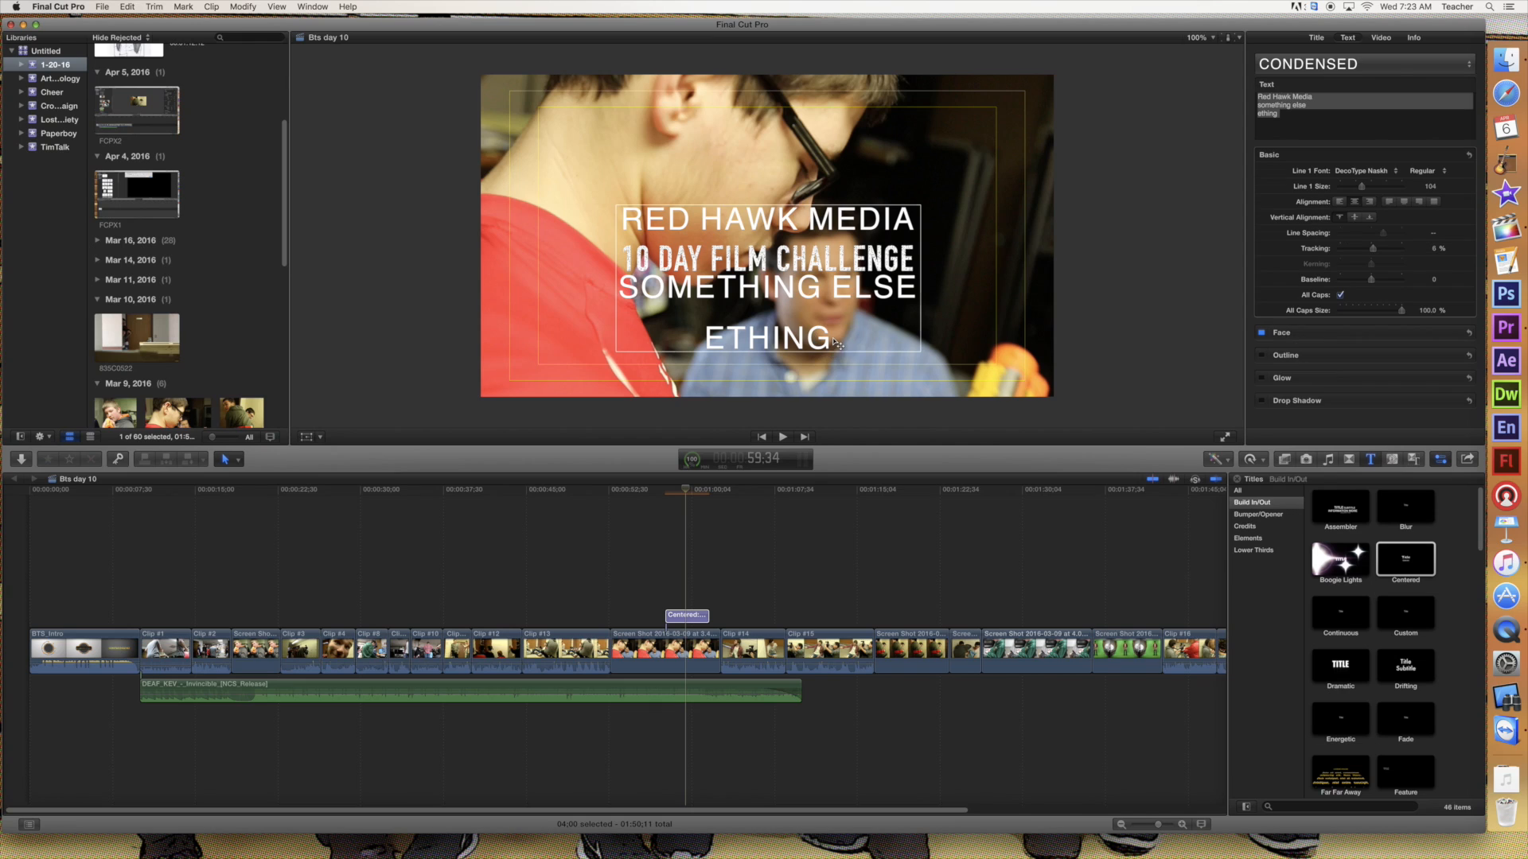
double_click(779, 342)
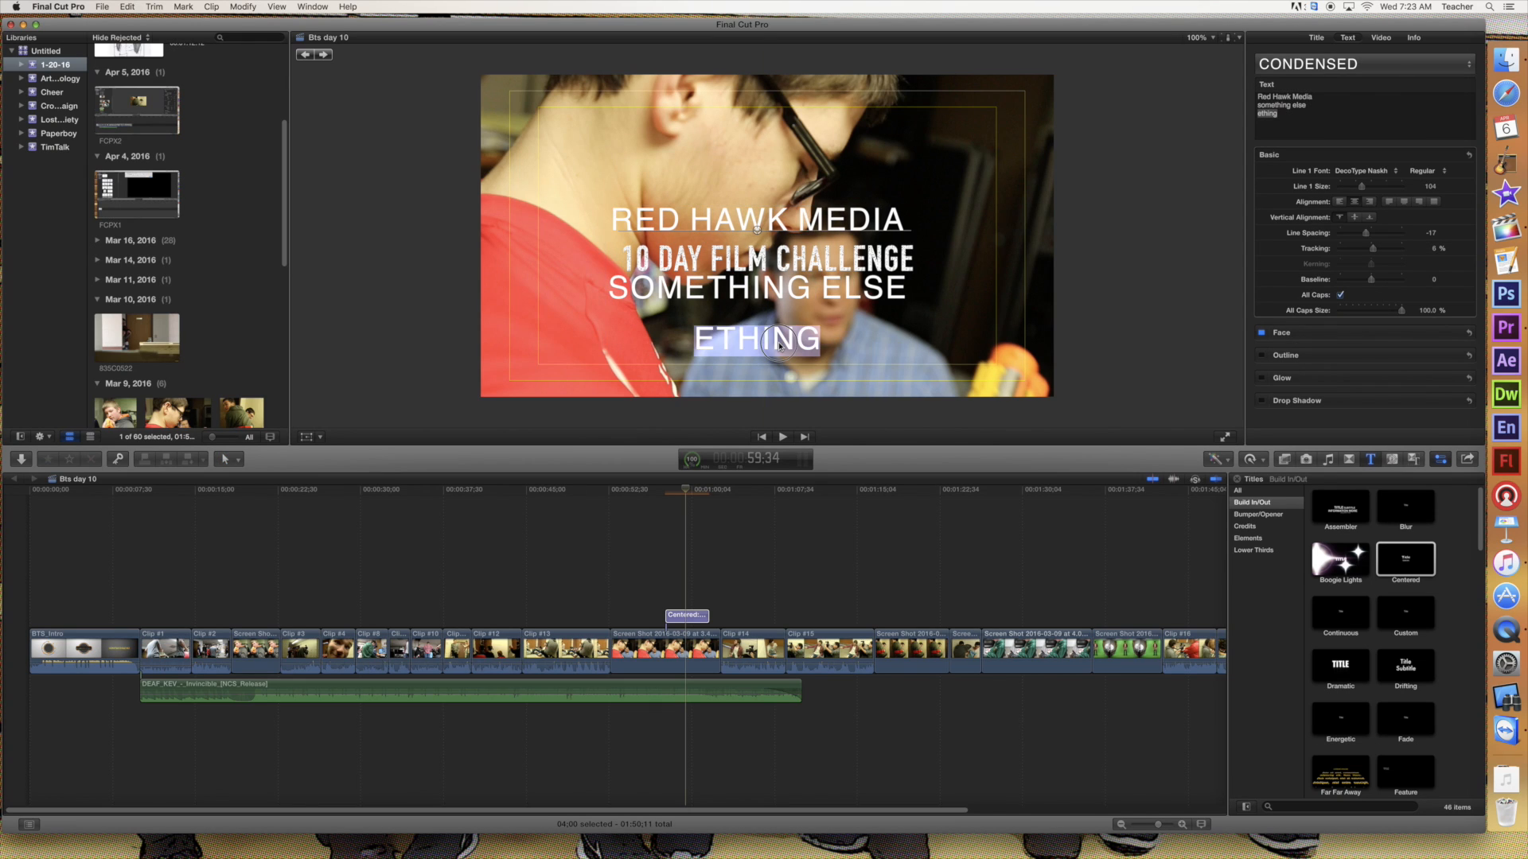
key("BackSpace")
key("BackSpace")
key("BackSpace")
key("BackSpace")
key("BackSpace")
key("BackSpace")
key("BackSpace")
key("BackSpace")
key("BackSpace")
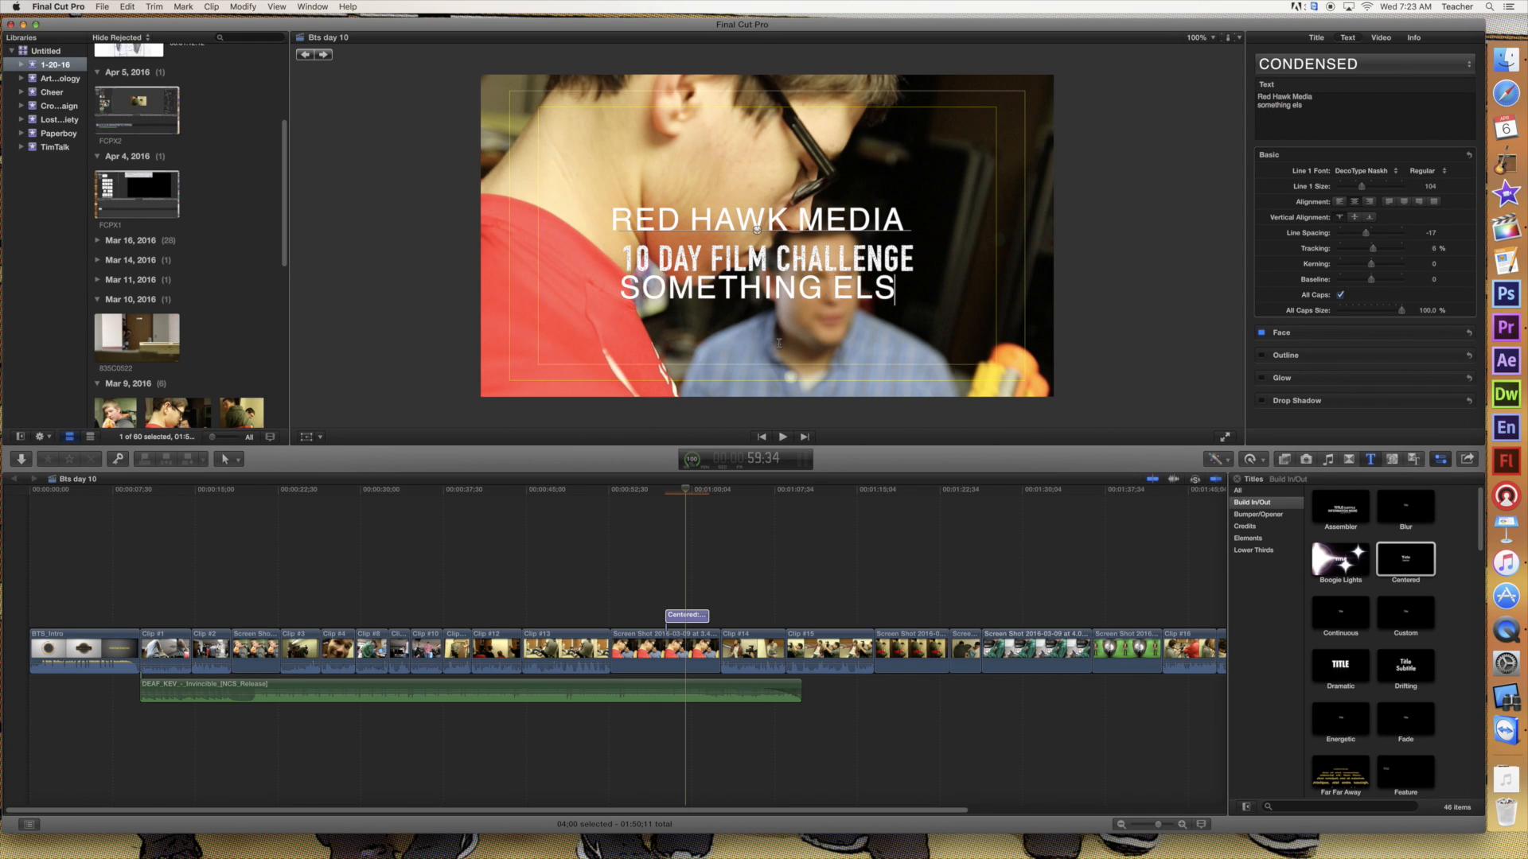
key("BackSpace")
key("BackSpace")
key("BackSpace")
key("BackSpace")
key("BackSpace")
key("BackSpace")
key("BackSpace")
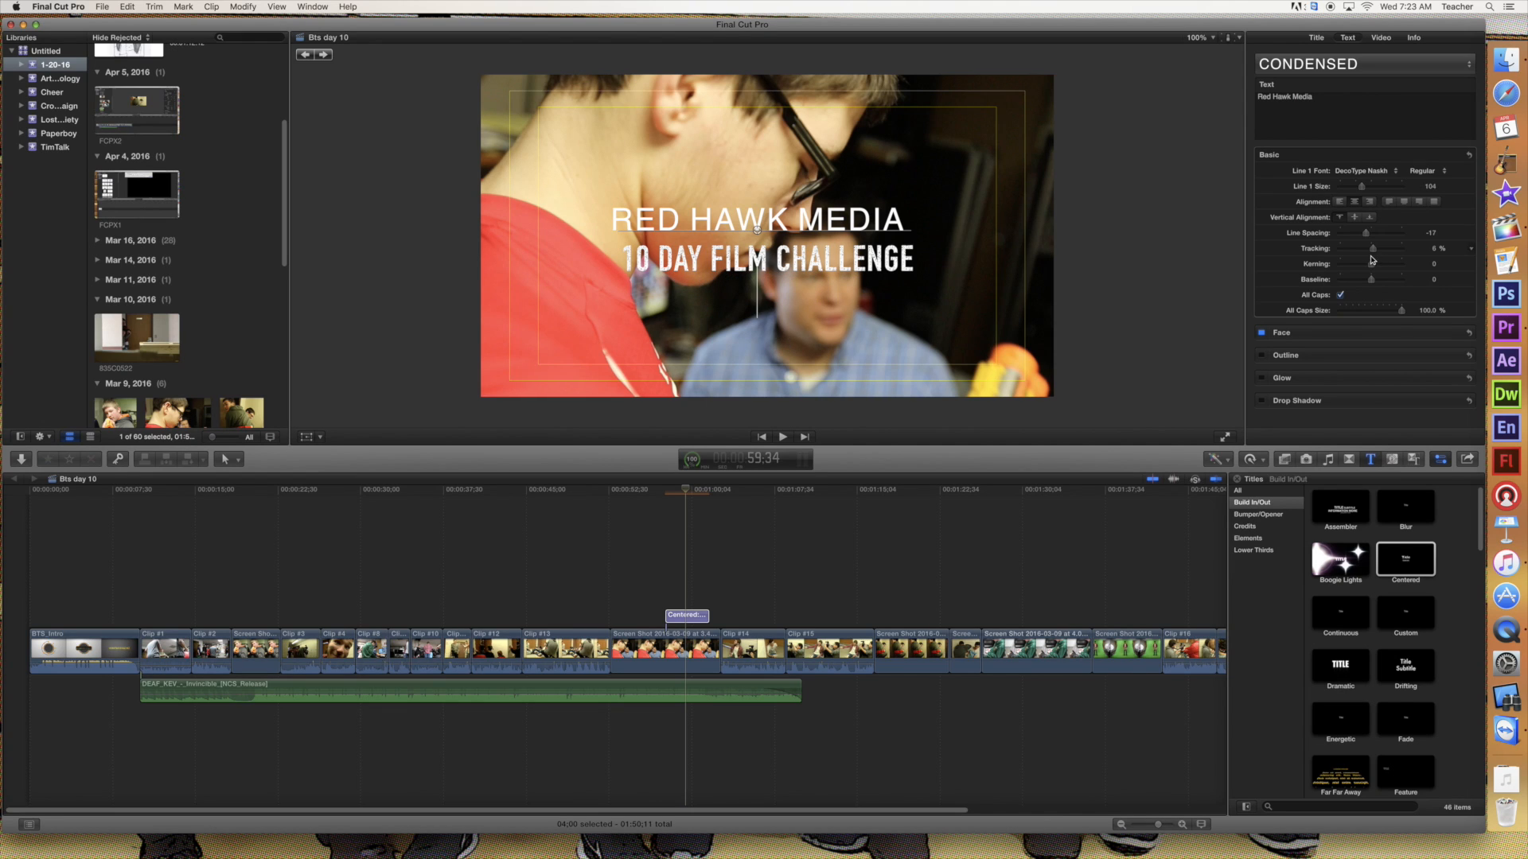
- Try adjusting the kerning and all-caps size of the "Red Hawk Media" line
left_click_drag(1374, 265, 1371, 265)
left_click(1387, 312)
mouse_move(1387, 312)
left_mouse_down()
mouse_move(1362, 314)
mouse_move(1415, 312)
left_mouse_up()
- Recolour the face of the "Red Hawk Media" line with red sampled from the shirt in the footage and set its blur to about 0.39
left_click(1452, 333)
left_click(1346, 363)
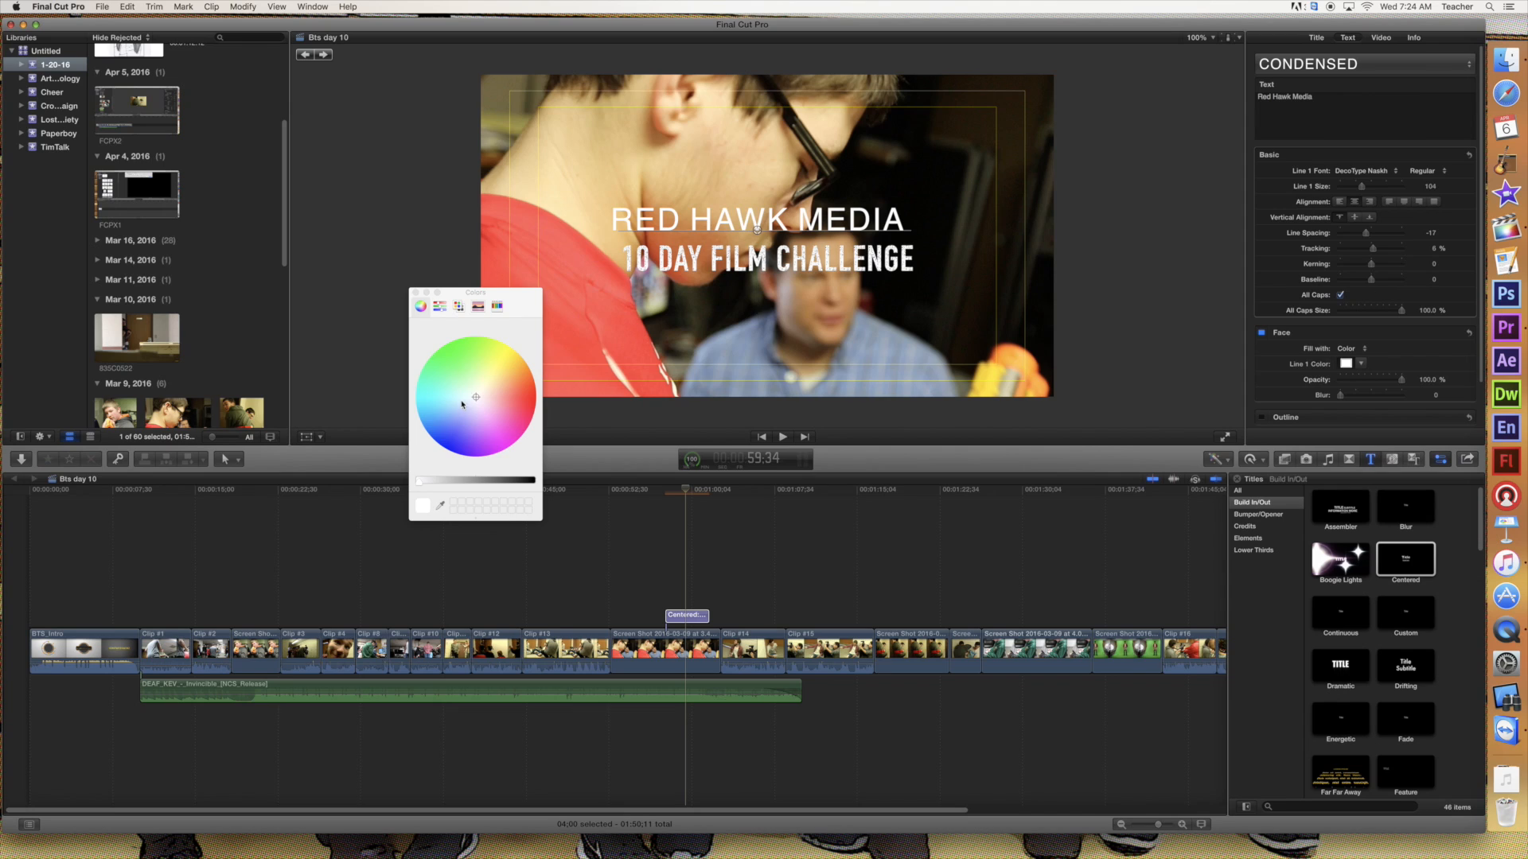
left_click(440, 506)
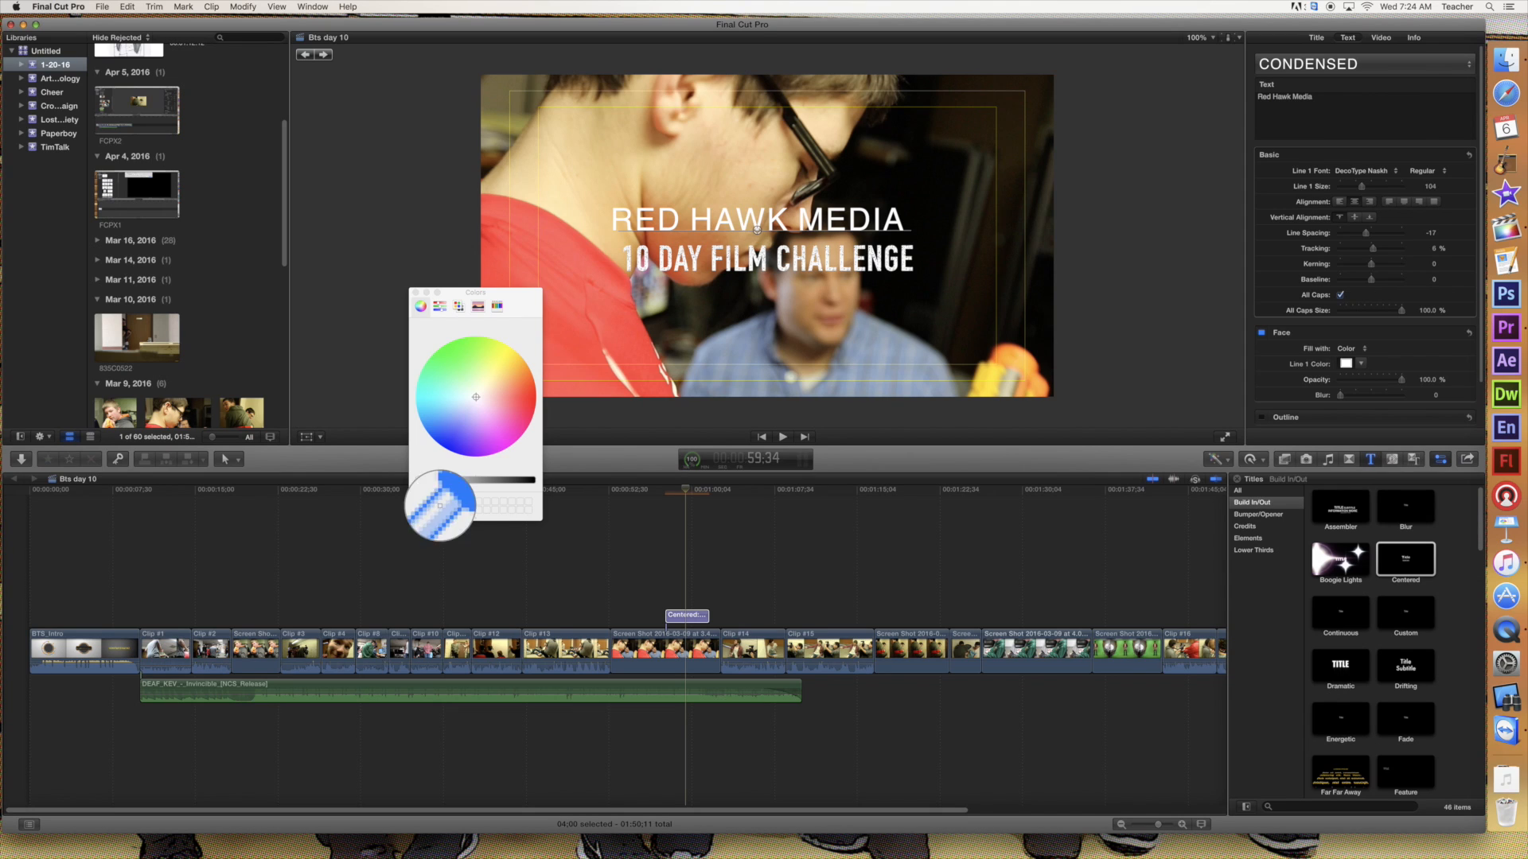
left_click(566, 331)
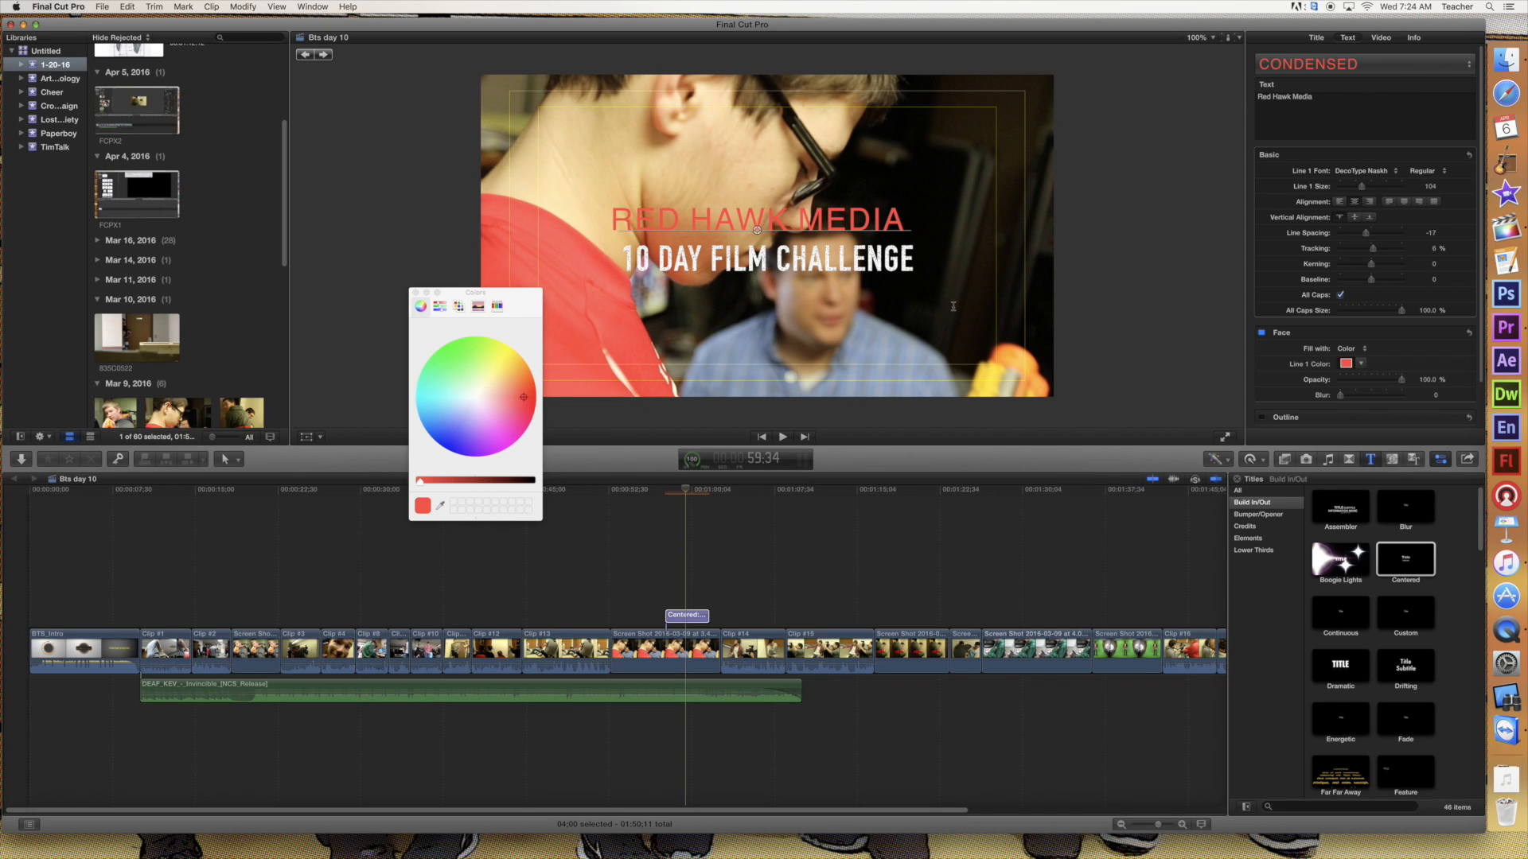
scroll(1481, 364, "down", 3)
left_click_drag(1342, 348, 1408, 334)
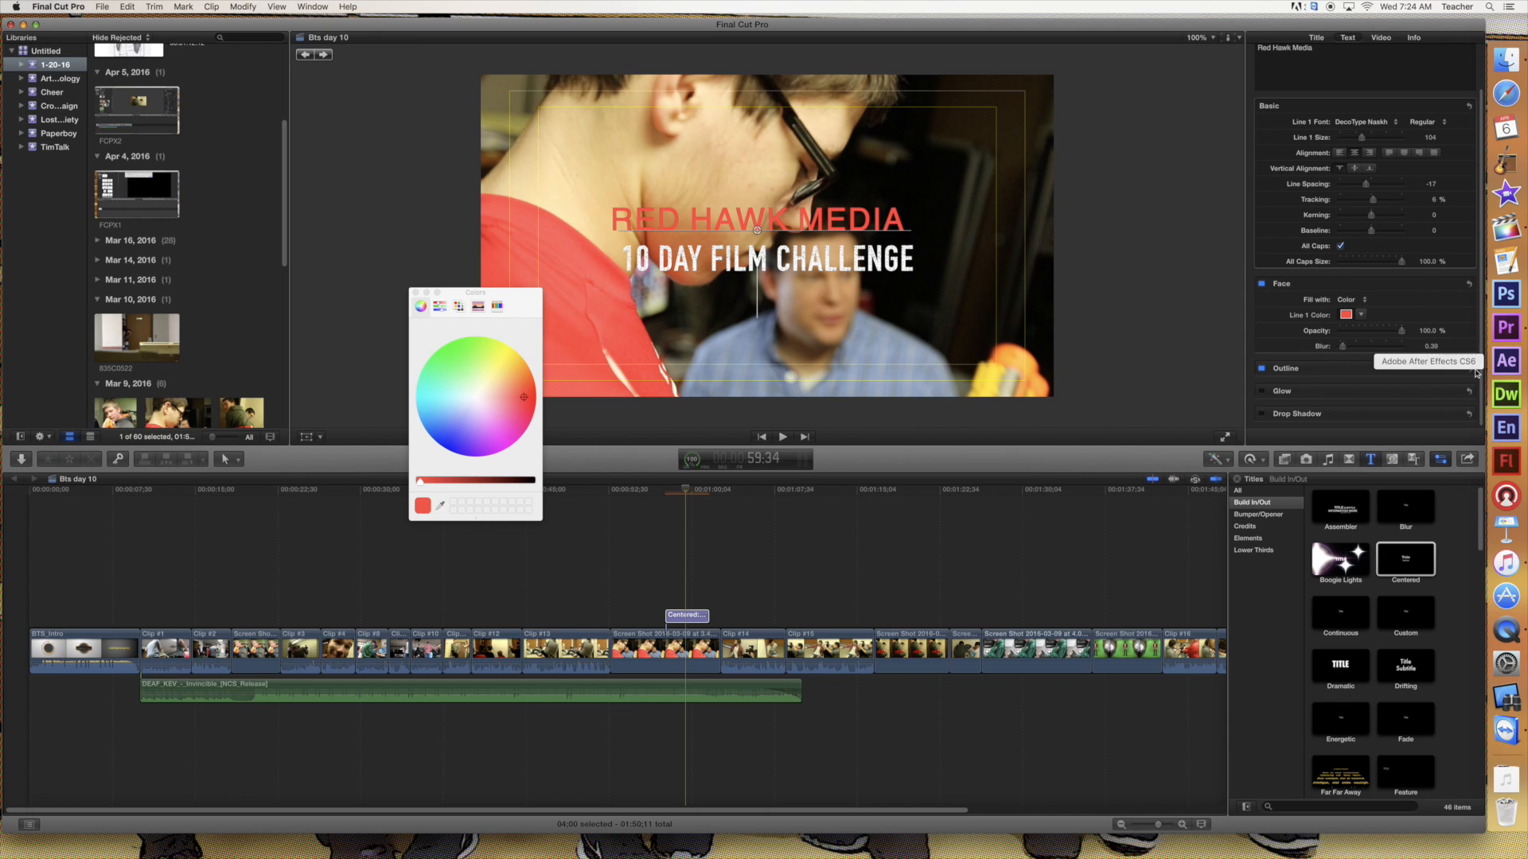
- Give the "Red Hawk Media" line a black outline with a width of 2
left_click(1450, 369)
left_click(1346, 399)
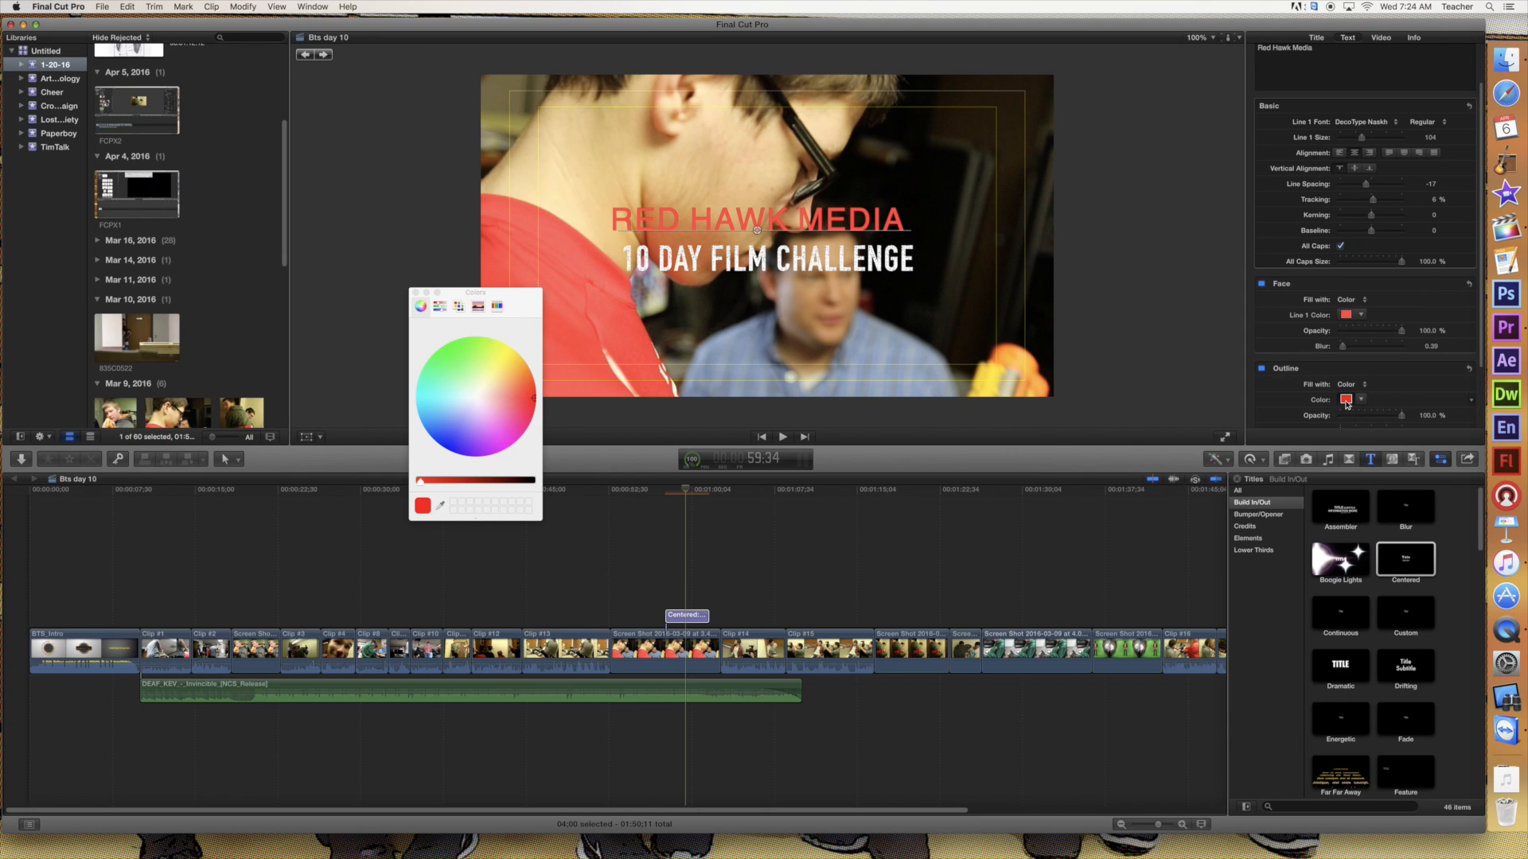
left_click_drag(420, 480, 545, 485)
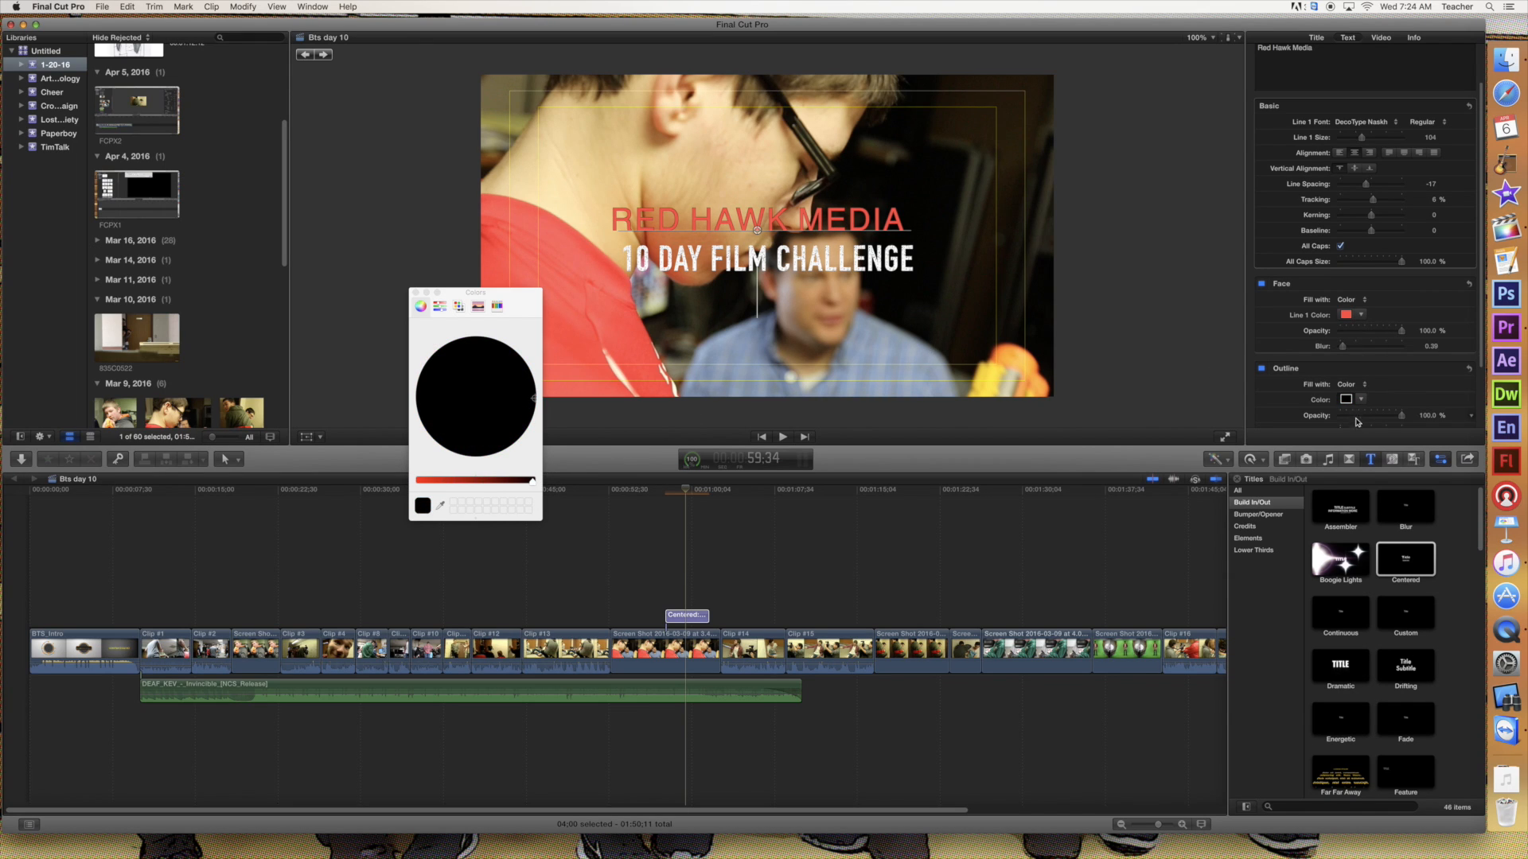
scroll(1483, 382, "down", 3)
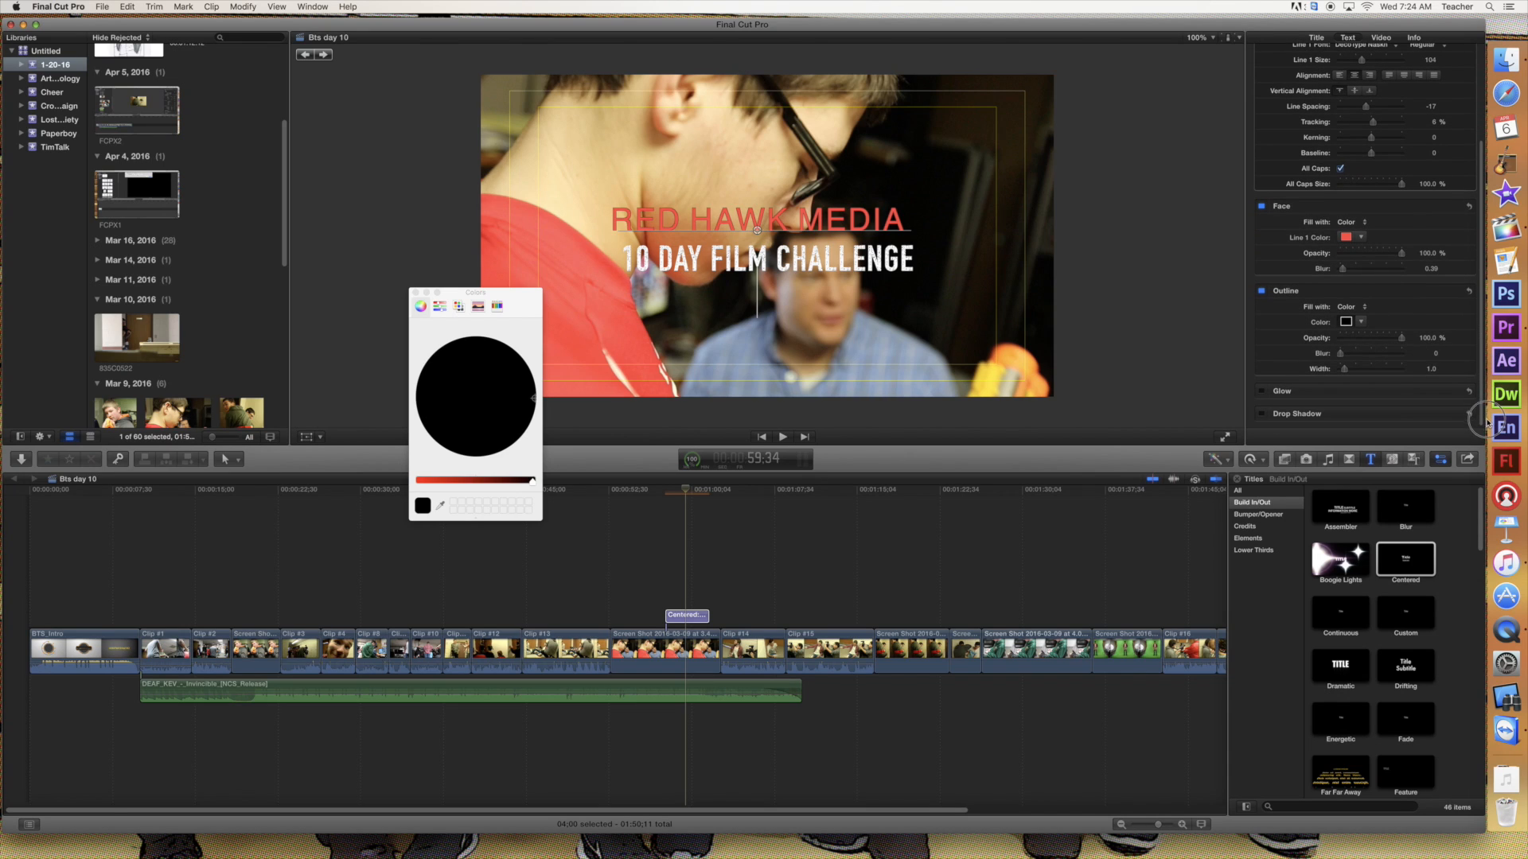
left_click(1344, 370)
left_click_drag(1345, 371, 1348, 373)
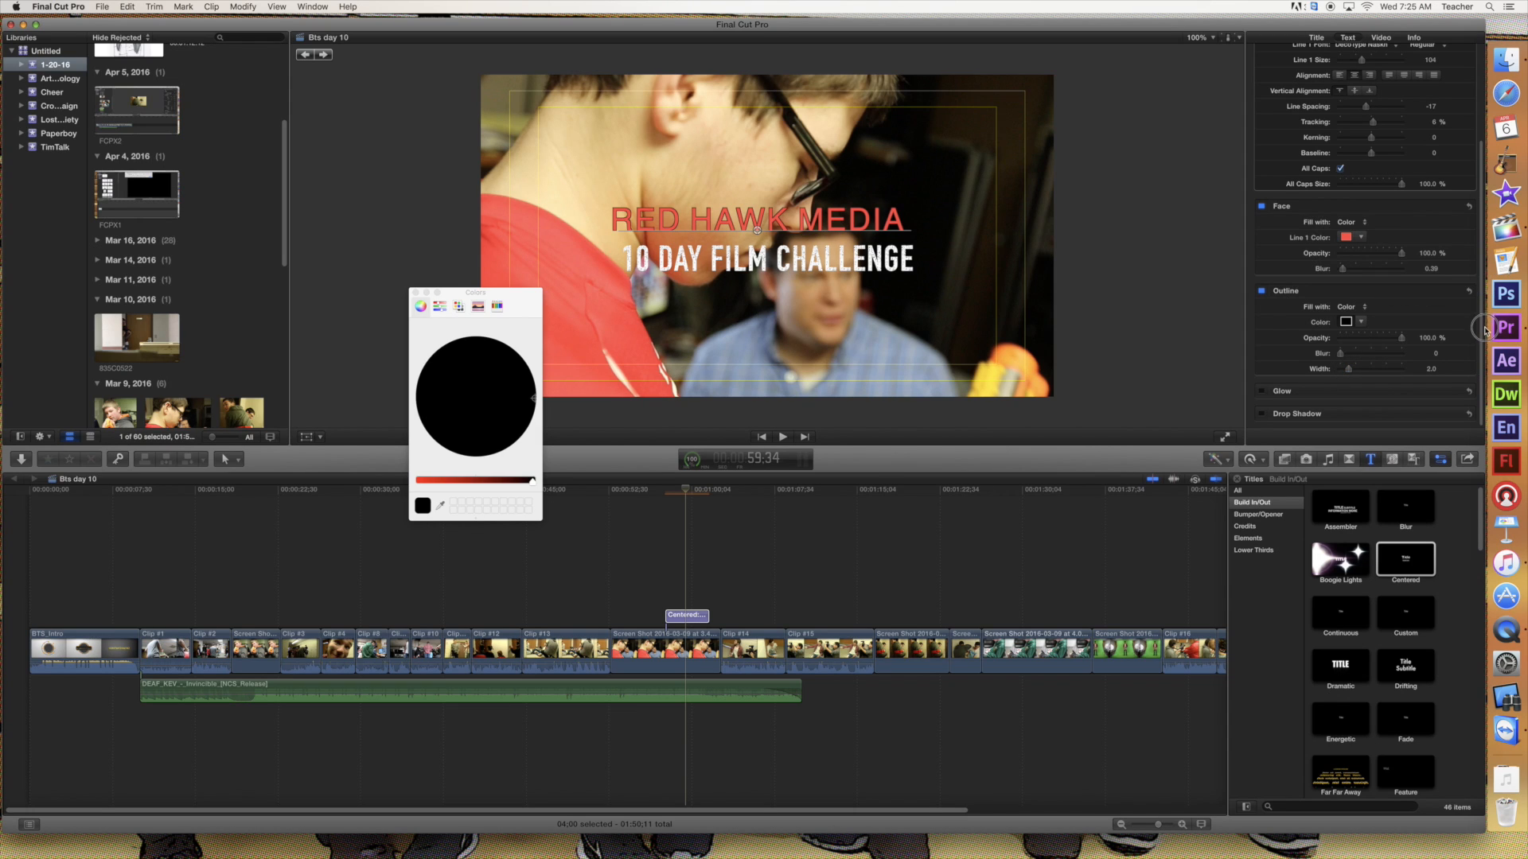
- Expand the glow settings and change the outline colour of the "Red Hawk Media" line to white
left_click(1447, 391)
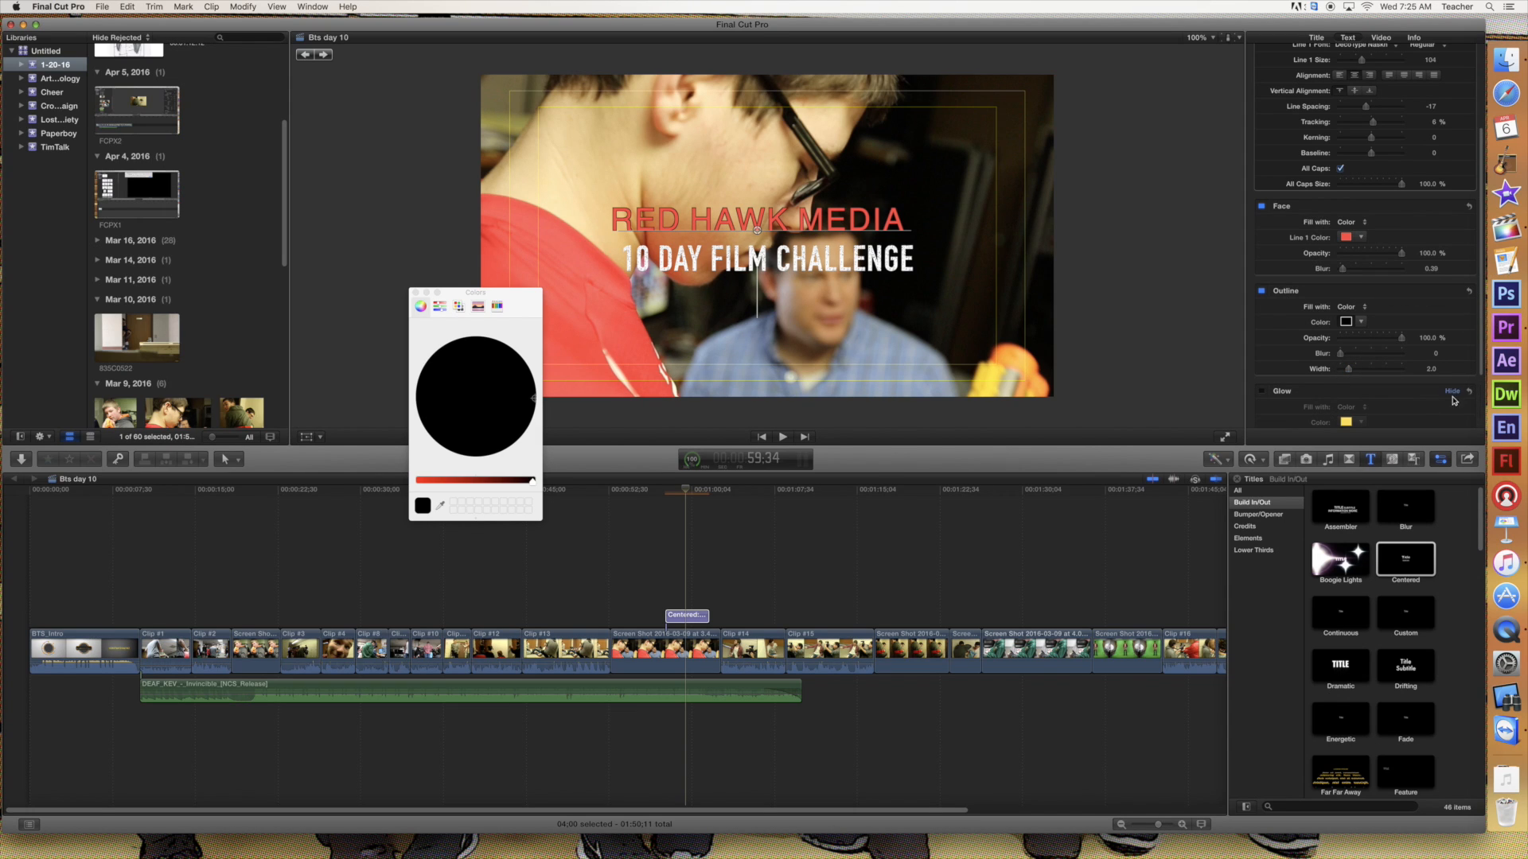
scroll(1401, 398, "down", 3)
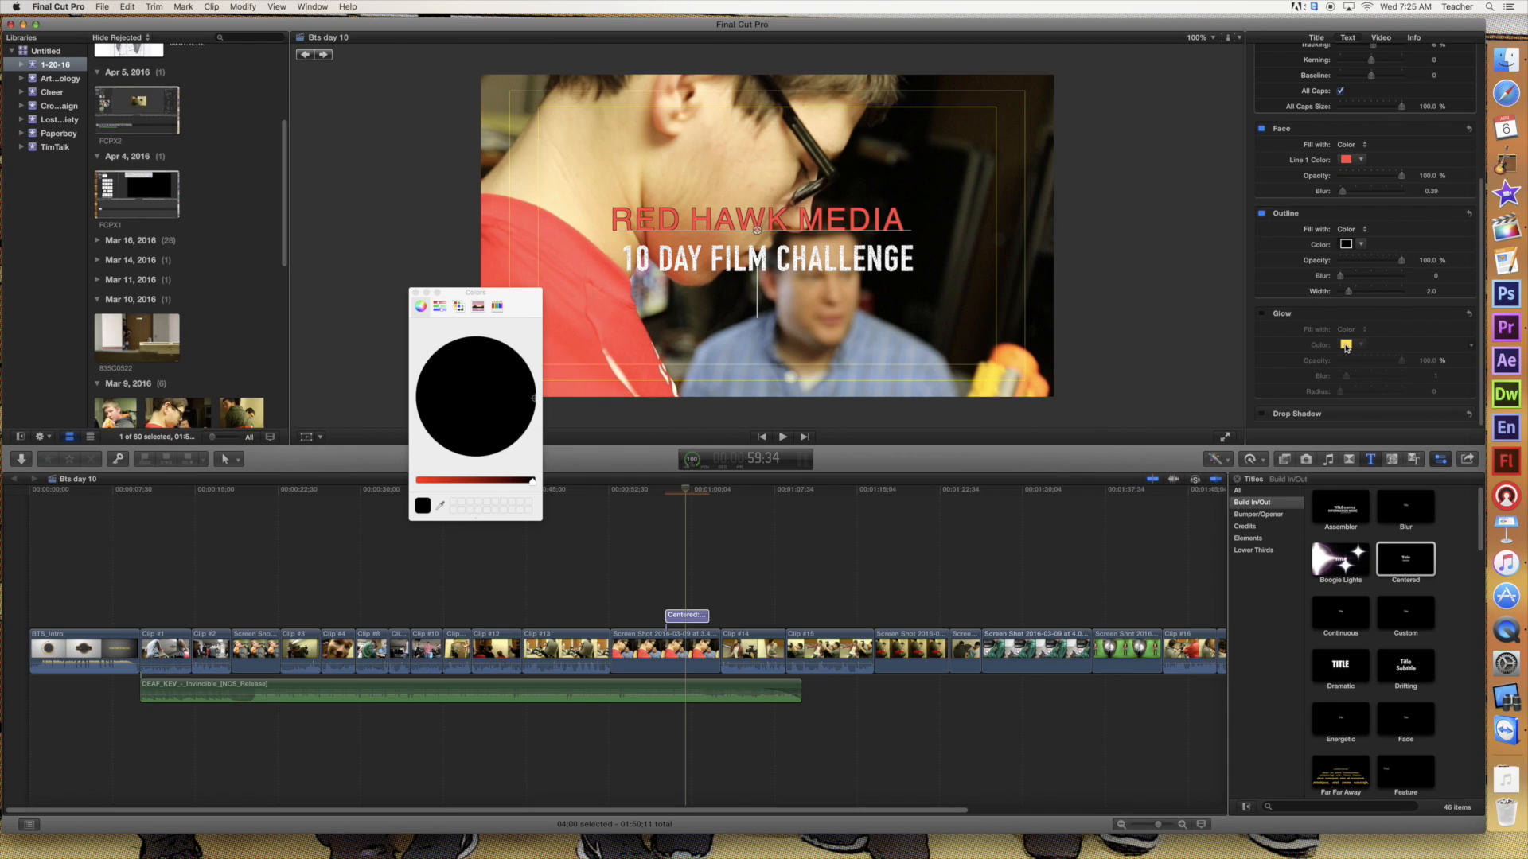
left_click_drag(477, 403, 451, 388)
left_click_drag(532, 480, 418, 480)
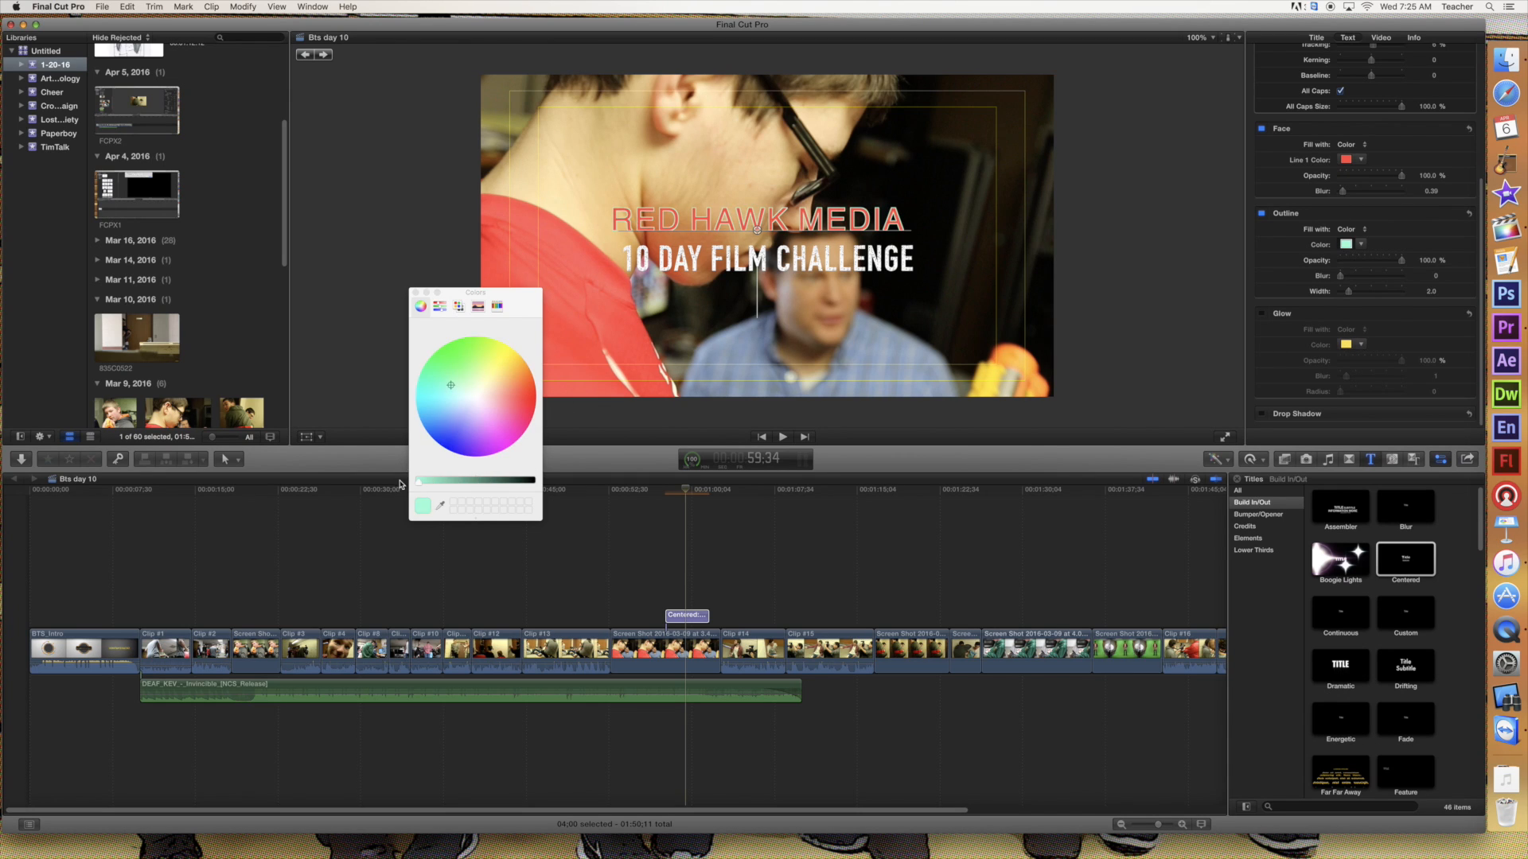
left_click(476, 397)
- Enable a white glow on the "Red Hawk Media" line with a radius of 57
left_click(1261, 313)
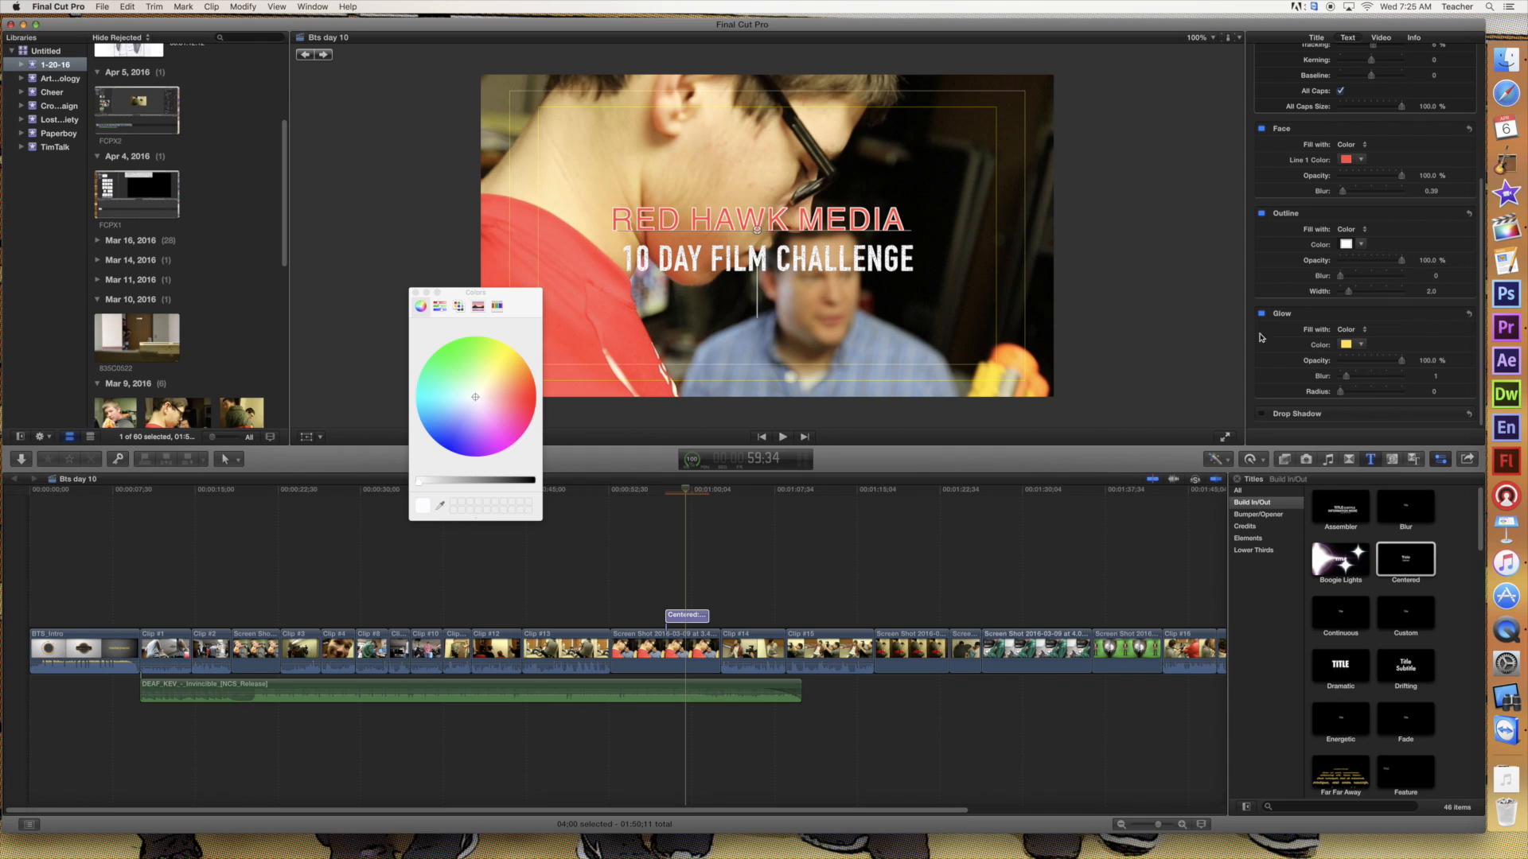
left_click(1341, 391)
left_click_drag(1341, 391, 1377, 394)
left_click(1346, 344)
left_click(477, 395)
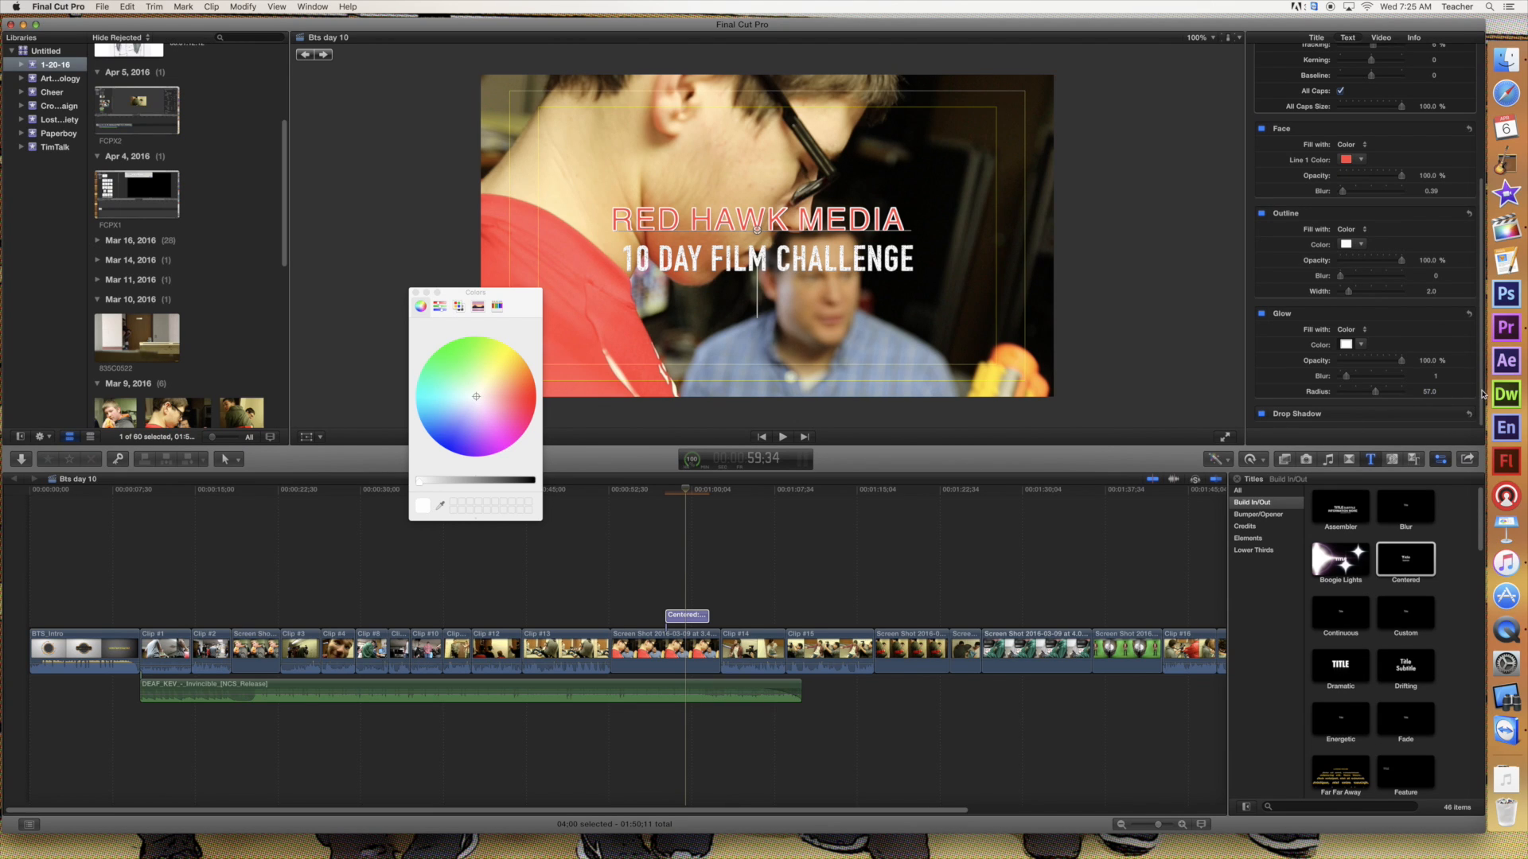
- Enable a drop shadow with a distance of 12 on the "Red Hawk Media" line and align the line above "10 Day Film Challenge"
left_click(1451, 413)
left_click_drag(1482, 362, 1489, 444)
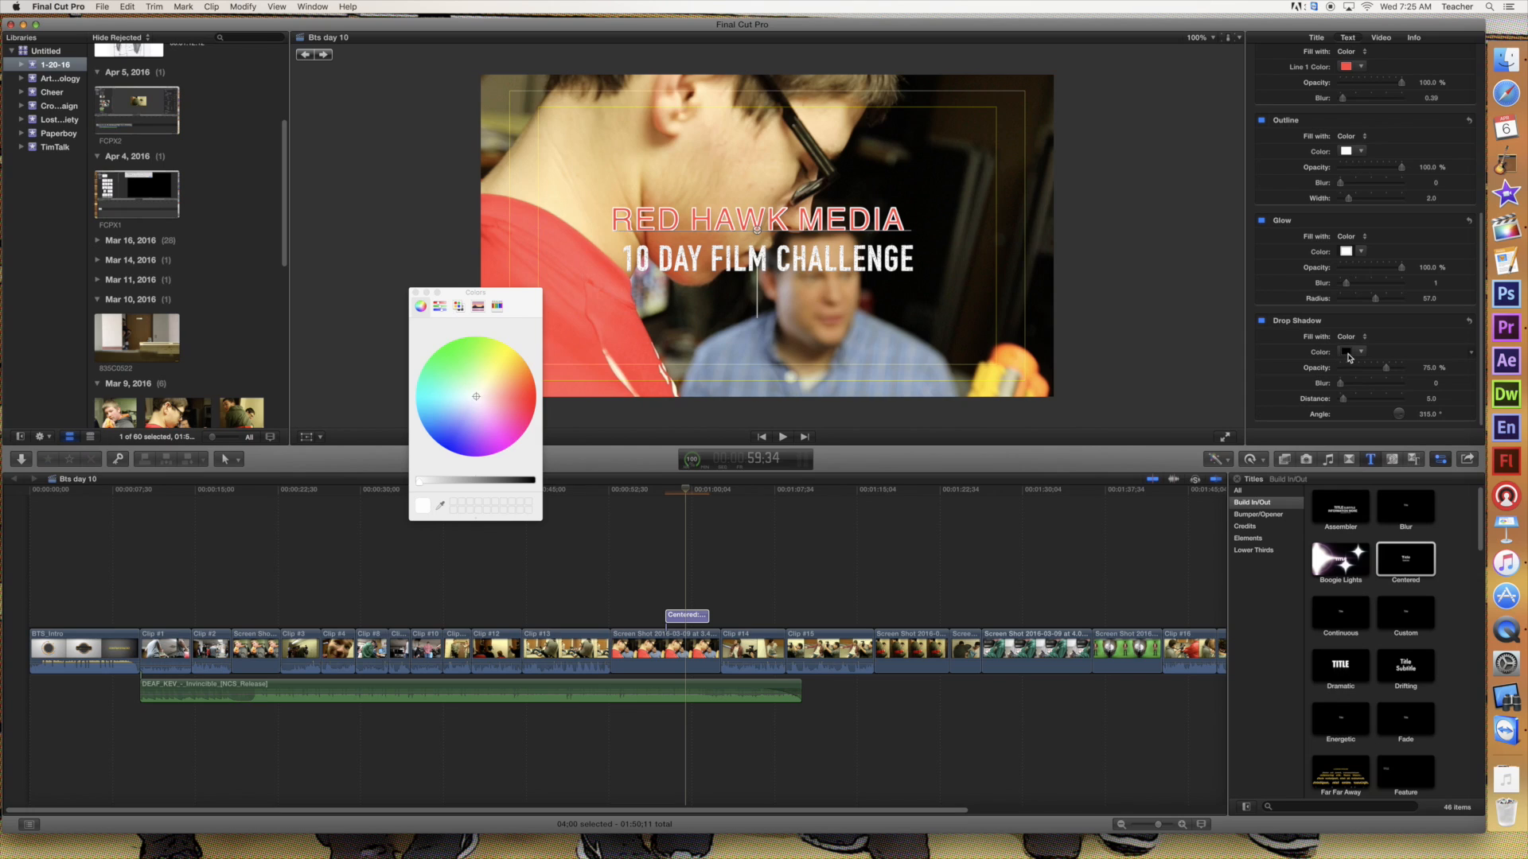
left_click_drag(1347, 401, 1350, 405)
left_click_drag(757, 228, 769, 233)
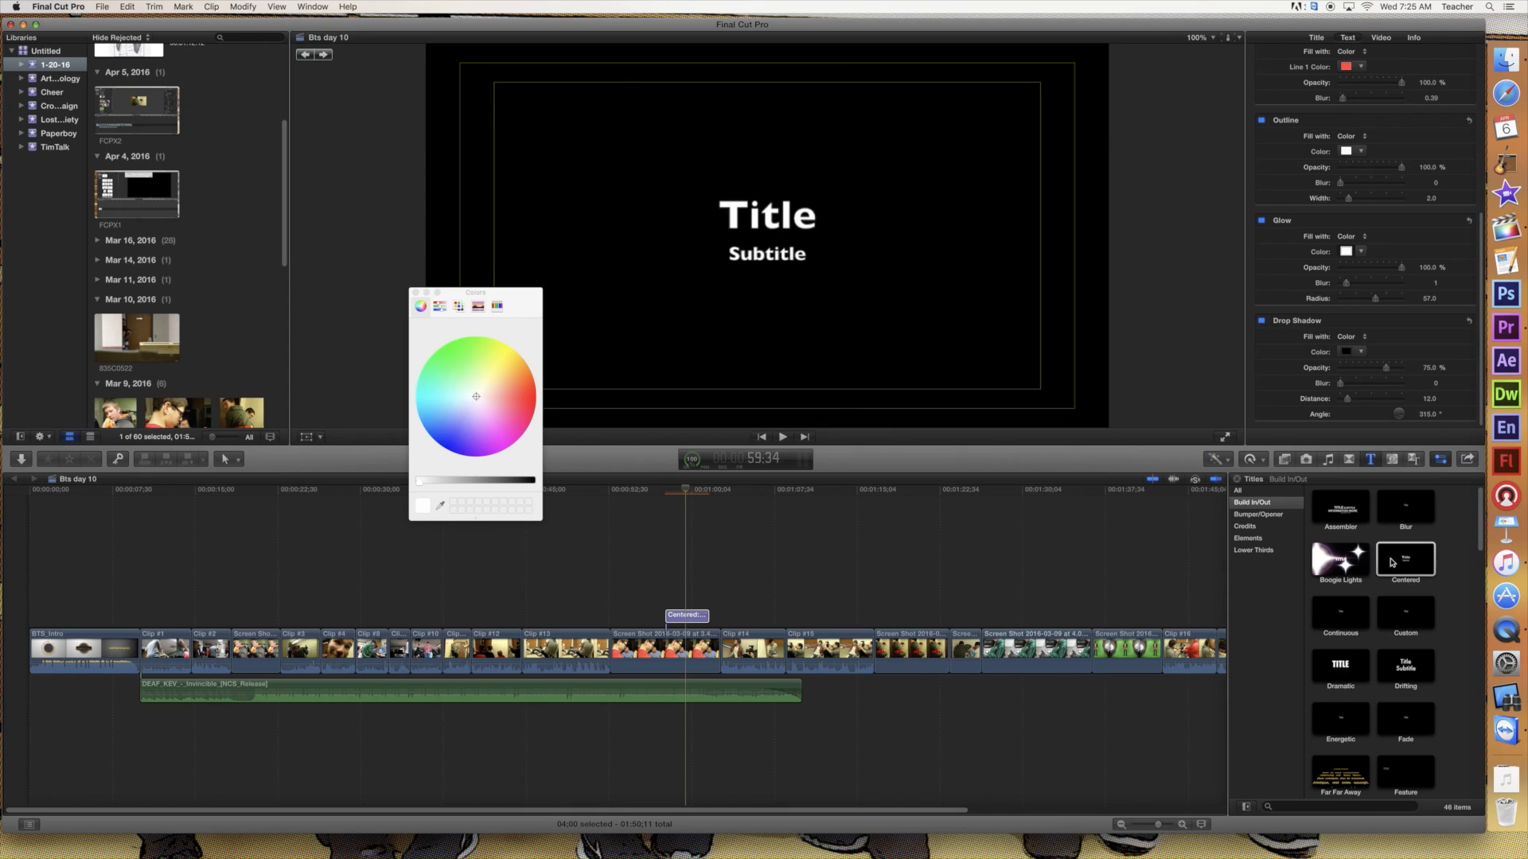
left_click(683, 609)
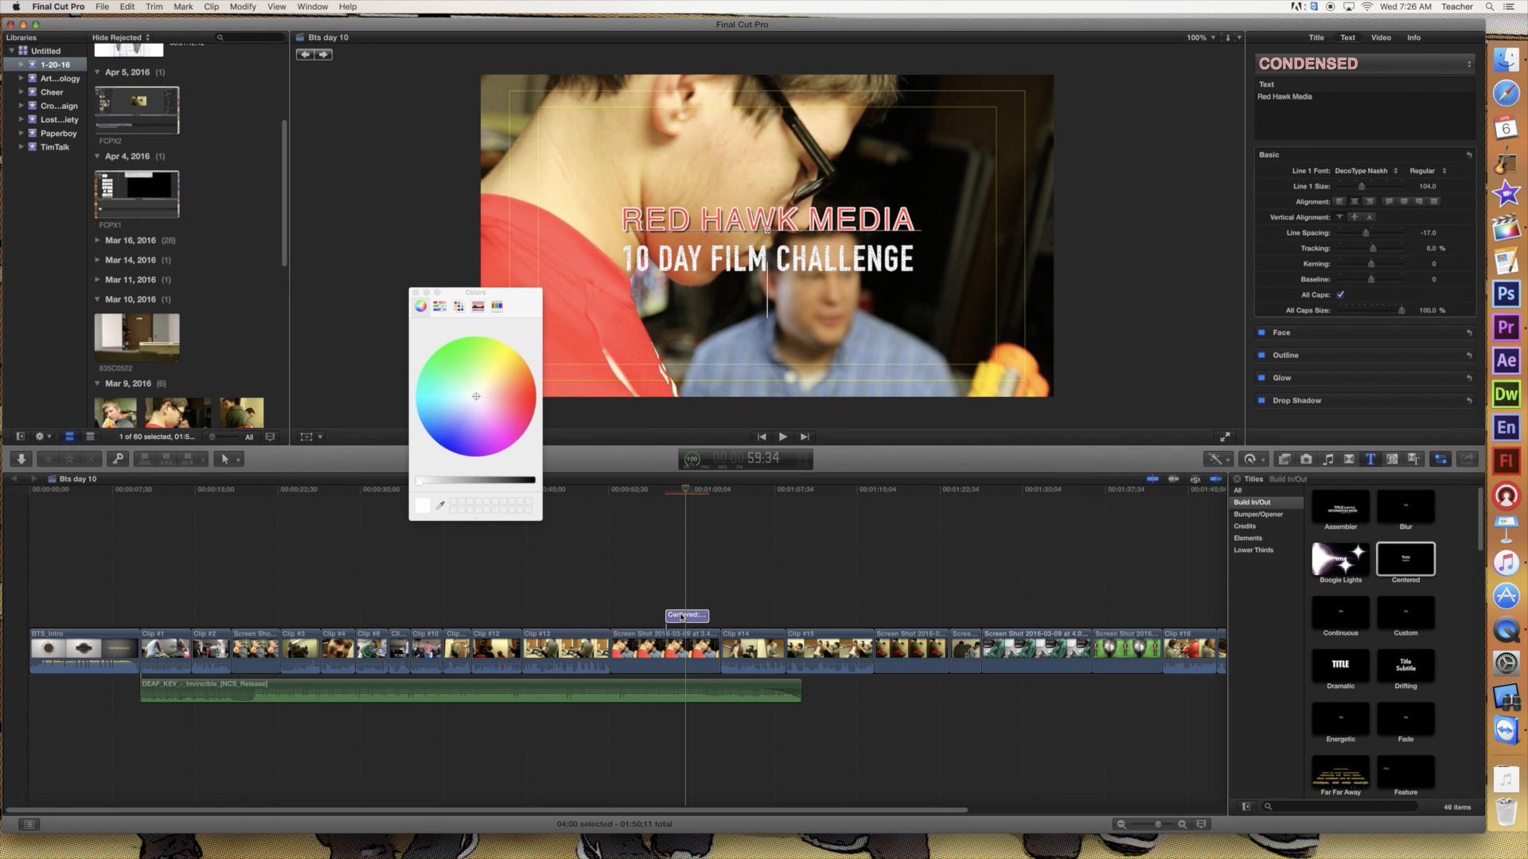
- Insert a Custom generator before Clip #14 in the timeline and move the Centered title above it
left_click(1392, 459)
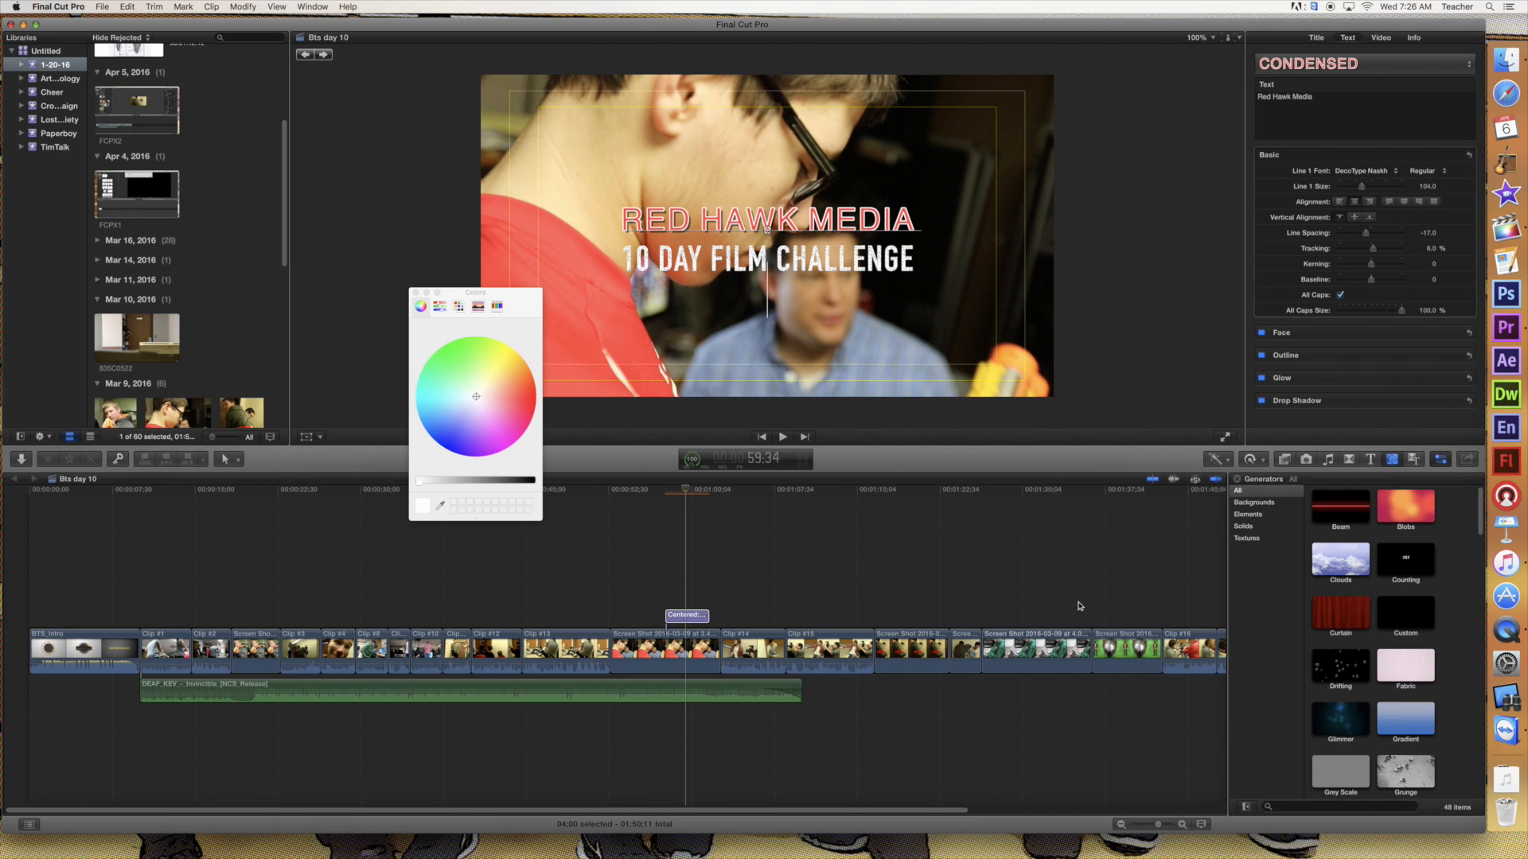
left_click_drag(1408, 620, 756, 659)
left_click_drag(729, 659, 727, 657)
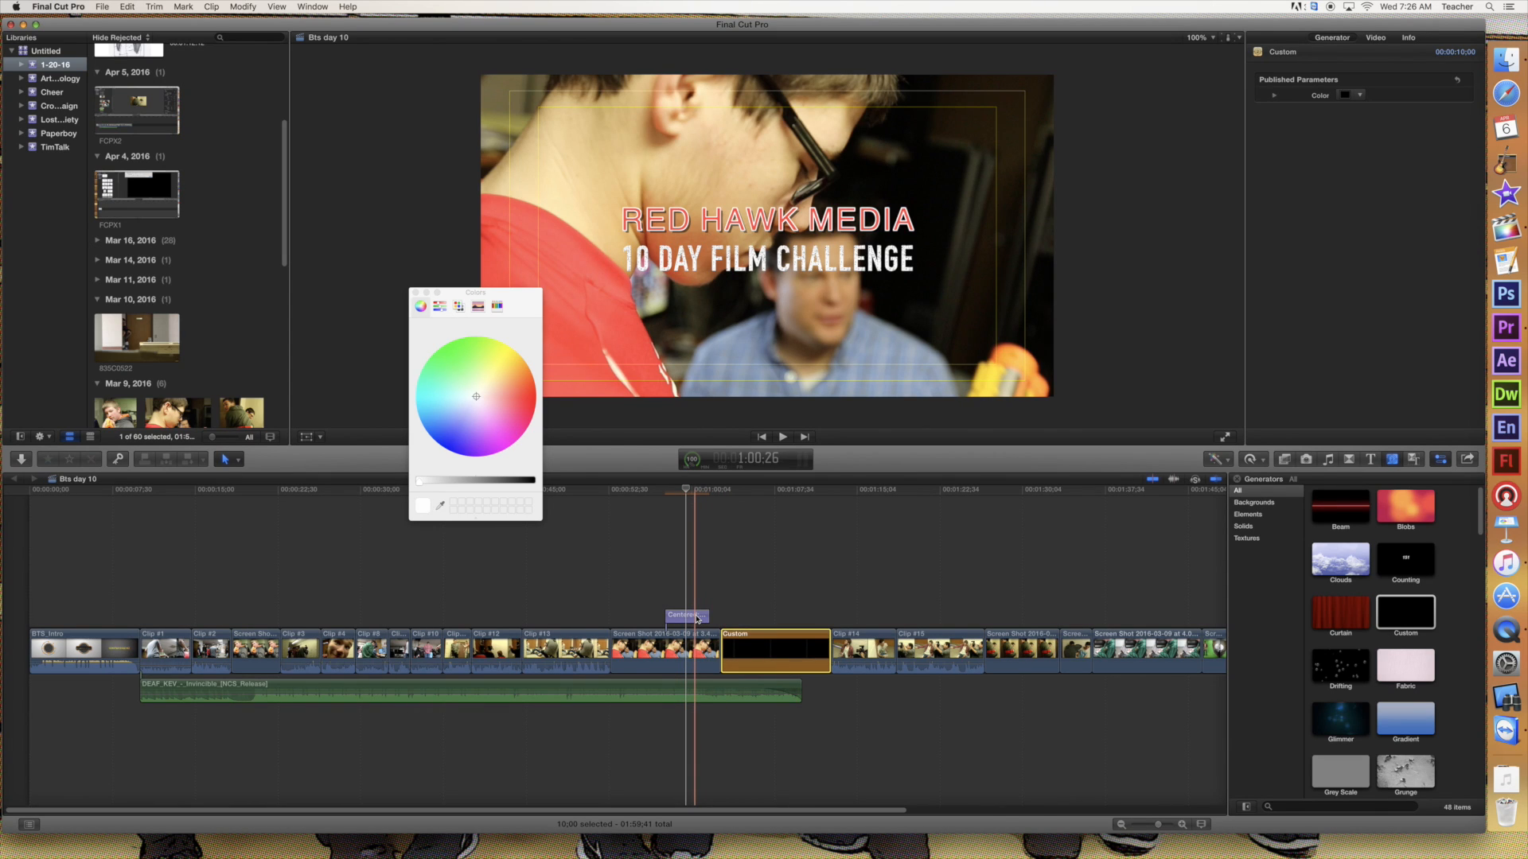
left_click_drag(697, 619, 790, 619)
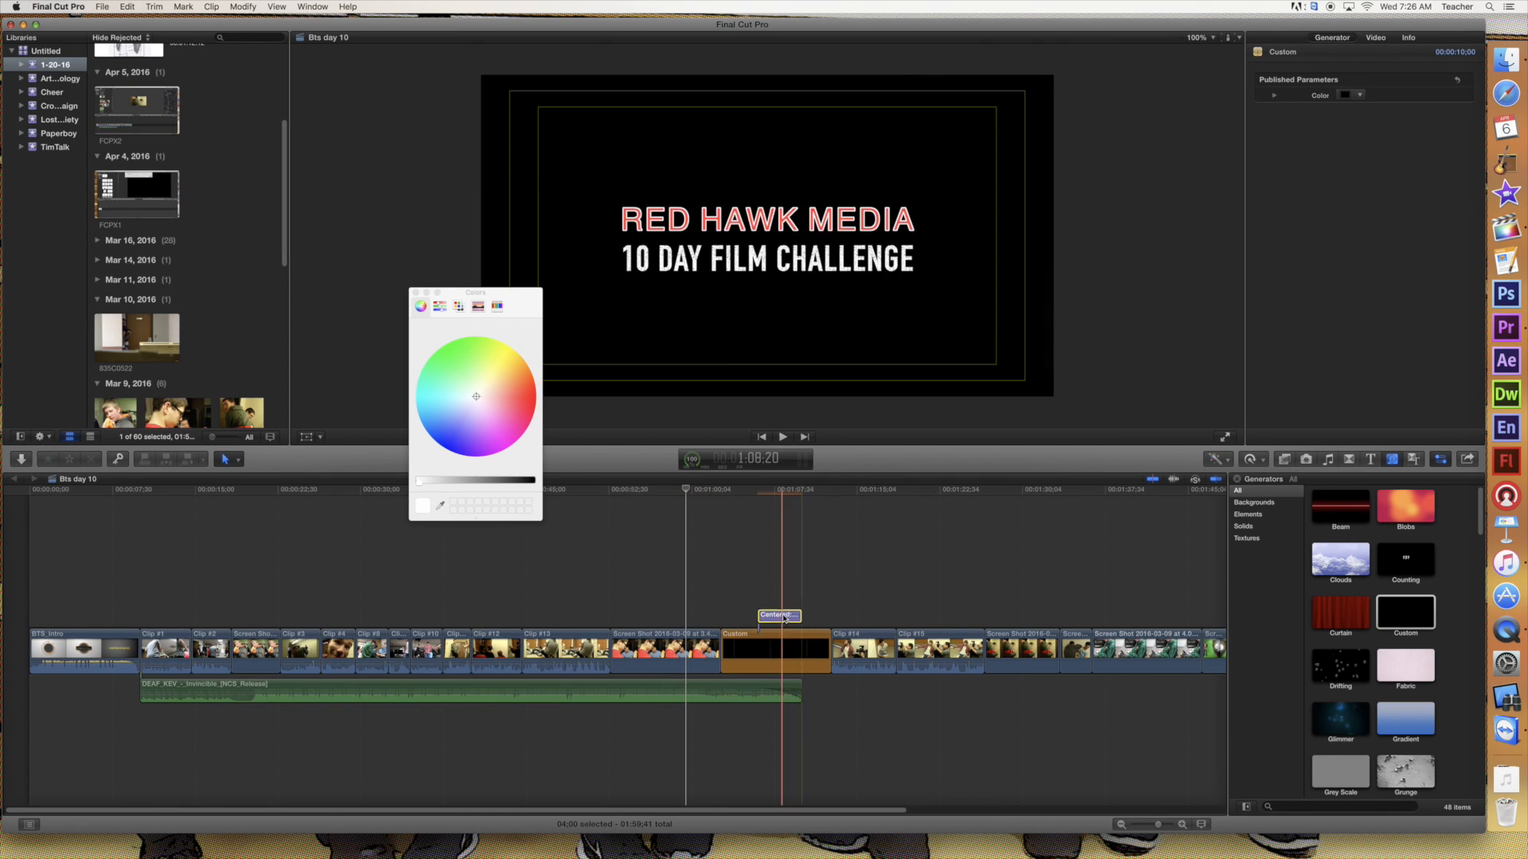
left_click(780, 494)
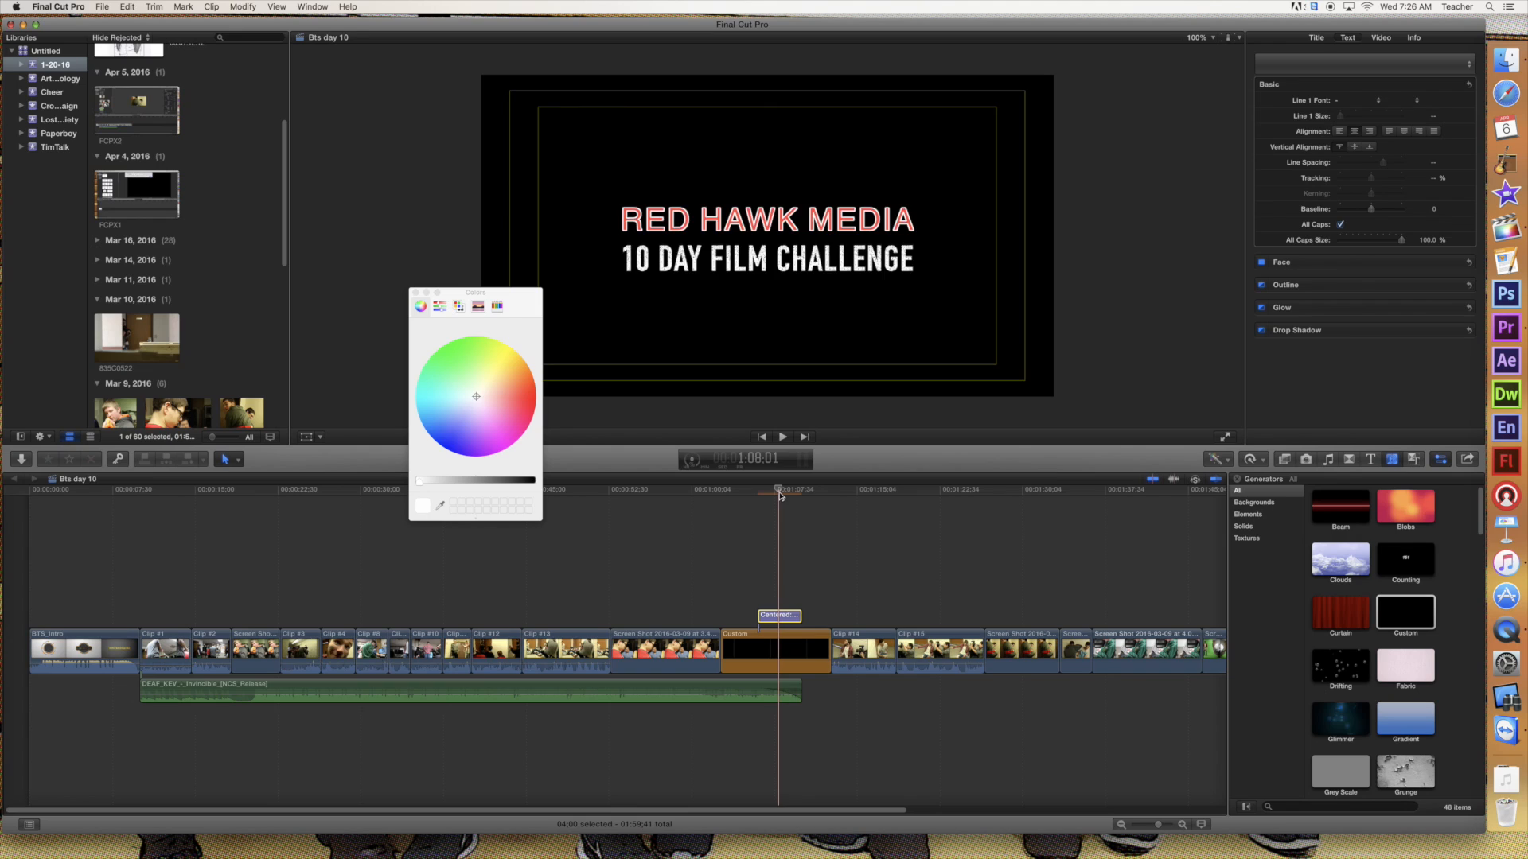
- Expand the Custom generator's colour channels and try adjusting the red value of its background
left_click(798, 654)
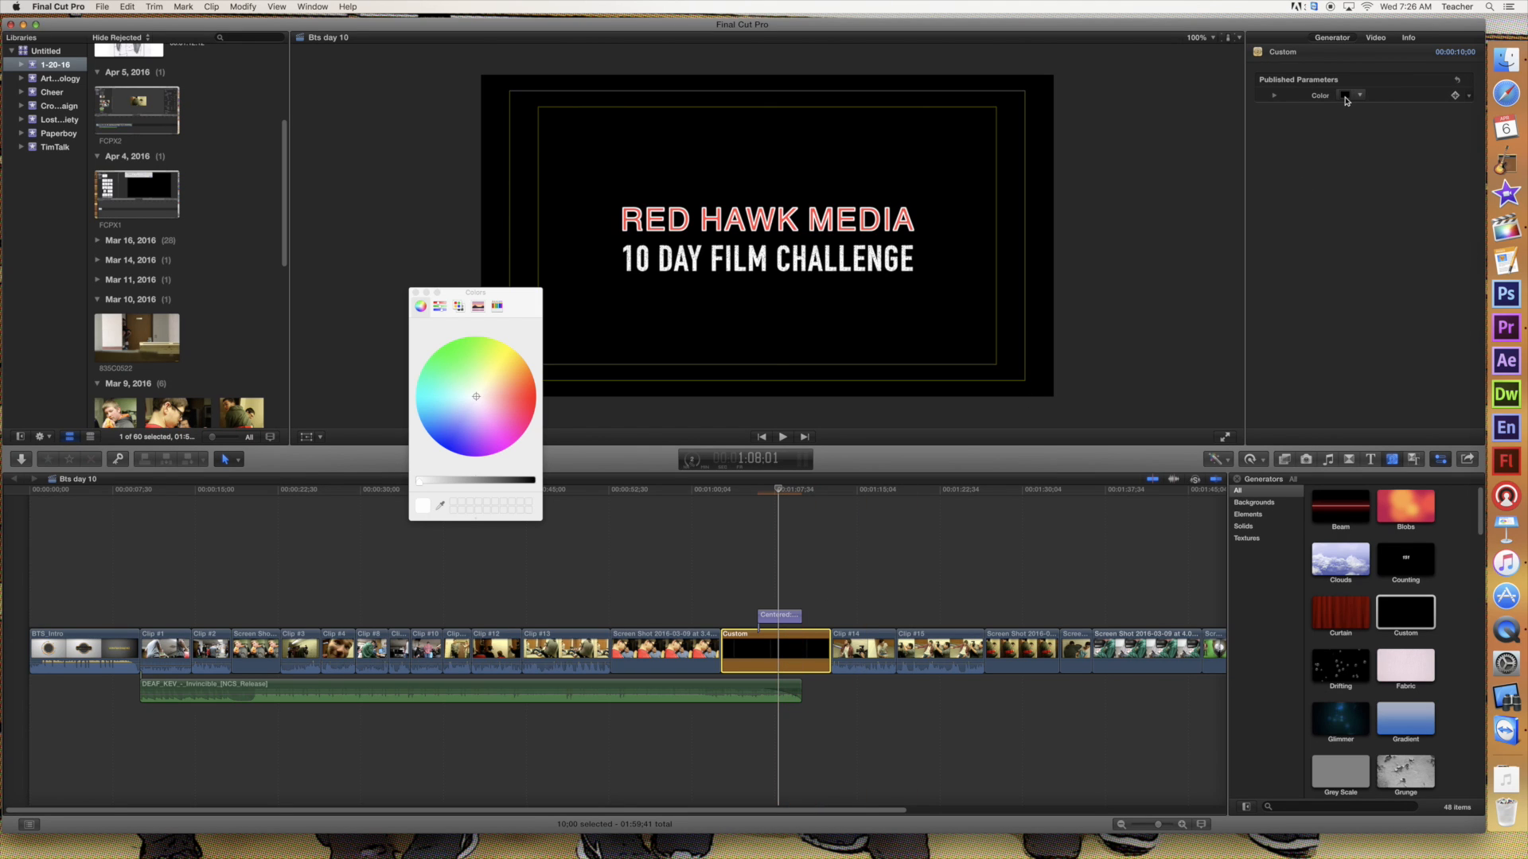
left_click(1274, 96)
mouse_move(1338, 112)
left_mouse_down()
mouse_move(1359, 115)
mouse_move(1327, 116)
left_mouse_up()
mouse_move(778, 490)
left_mouse_down()
mouse_move(810, 493)
mouse_move(782, 494)
left_mouse_up()
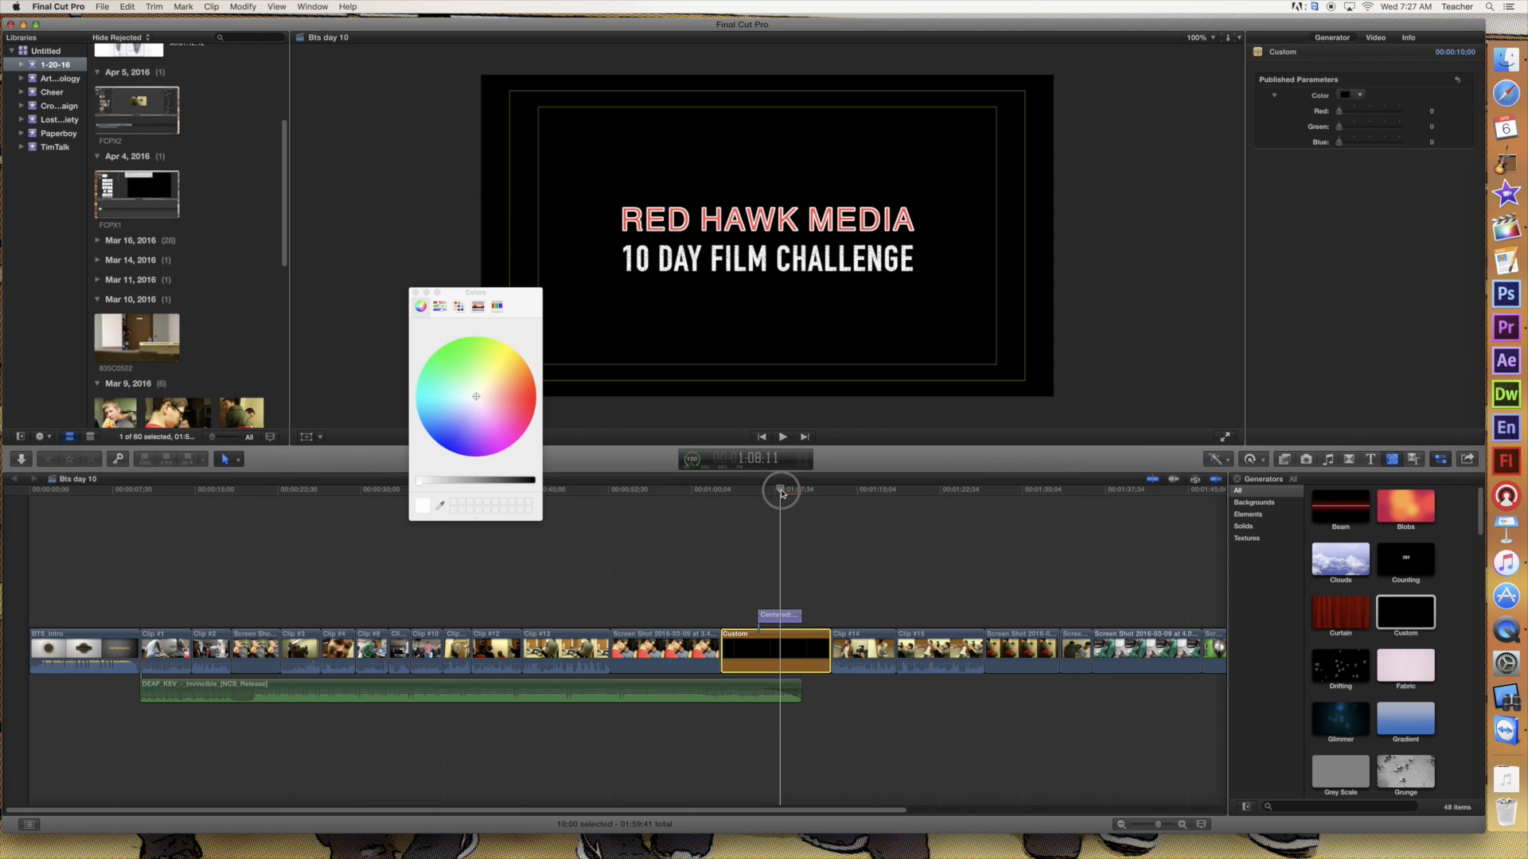